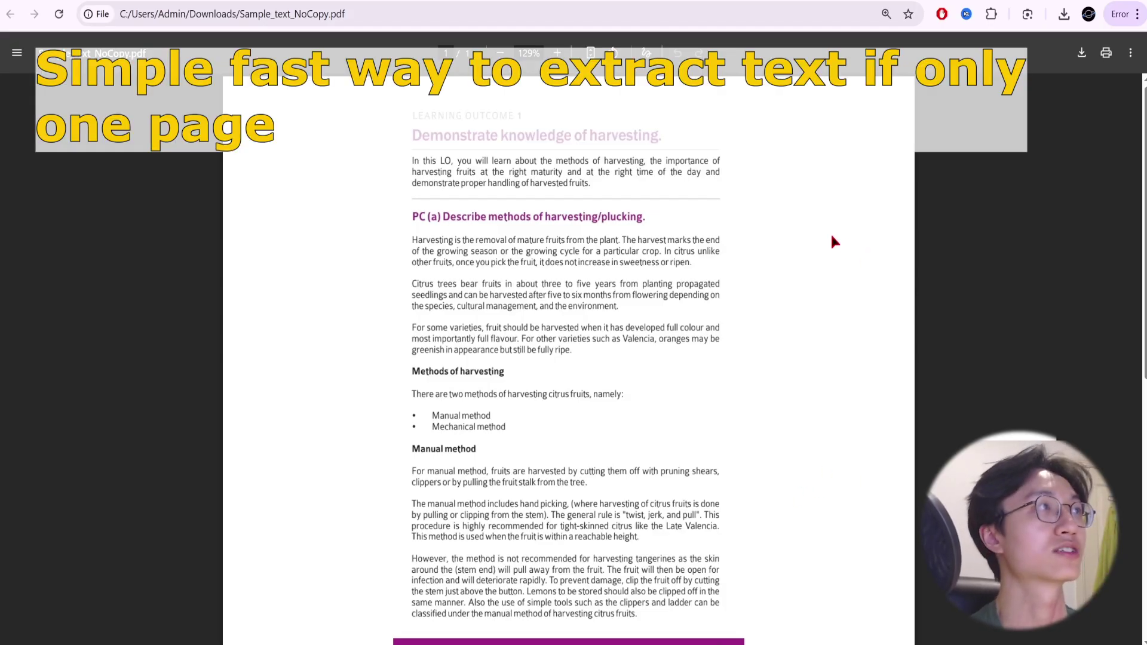
- Capture the harvesting page's opening paragraphs with Google Lens so their text can be copied
scroll(776, 266, "down", 8)
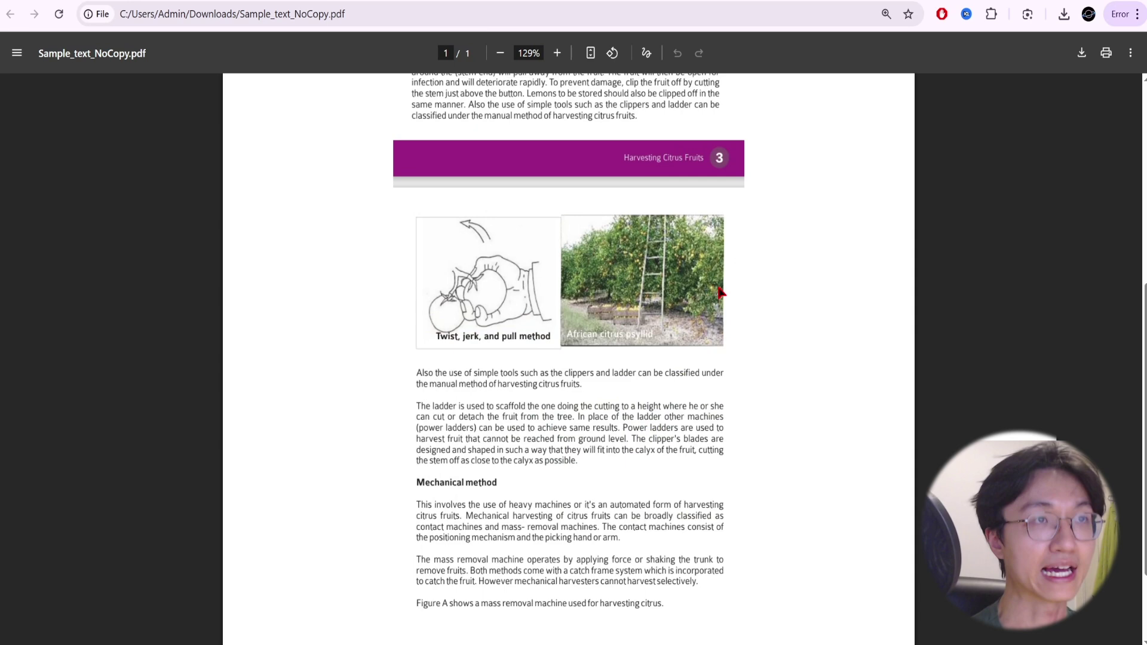
scroll(719, 292, "up", 8)
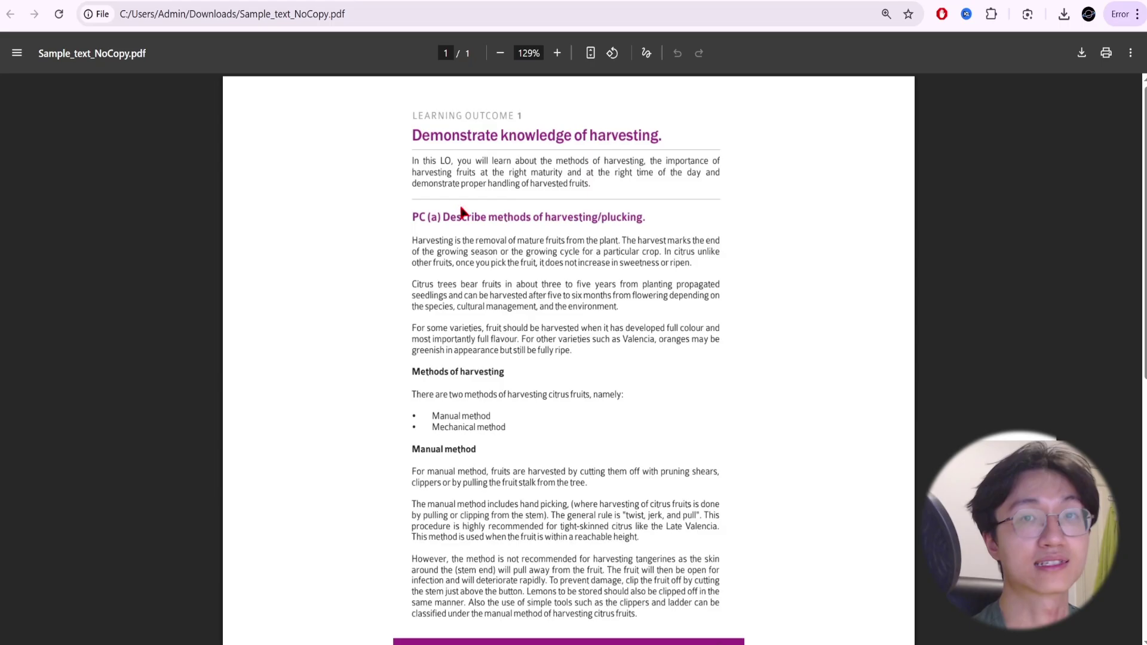
scroll(622, 332, "down", 5)
scroll(621, 332, "down", 3)
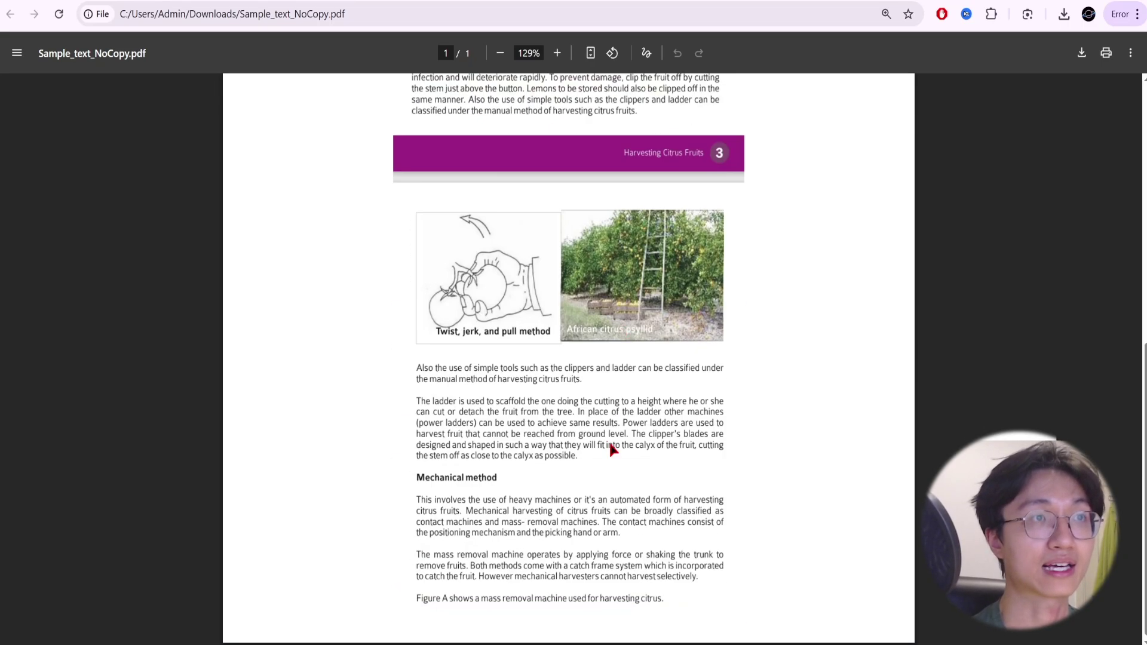
scroll(640, 383, "up", 7)
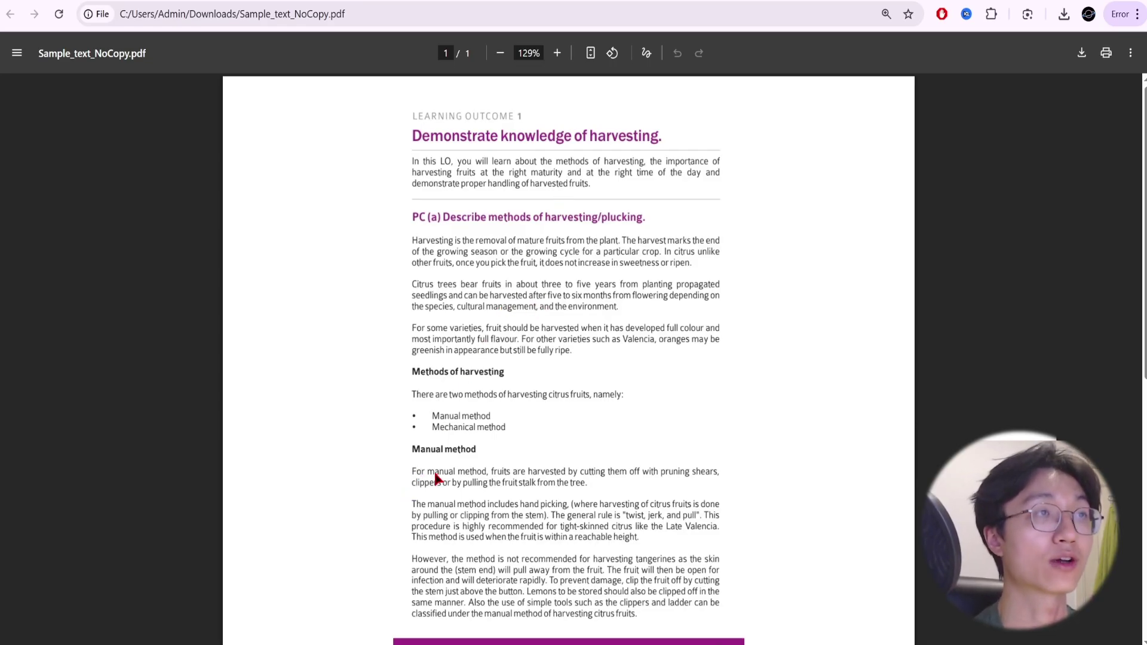
right_click(762, 243)
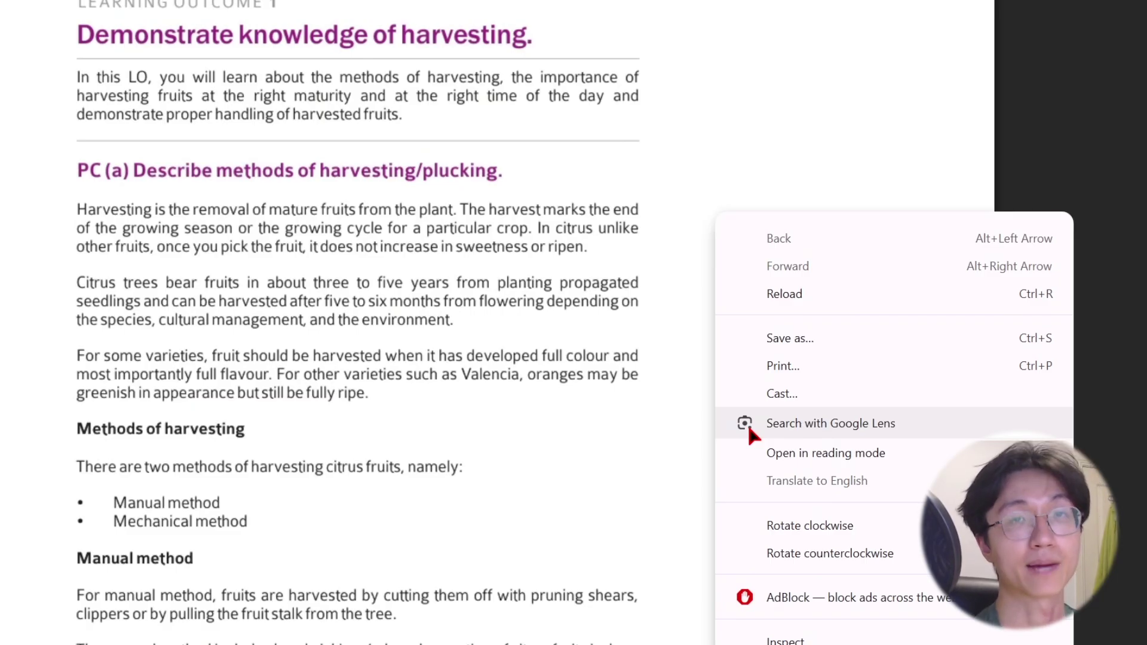
left_click(747, 421)
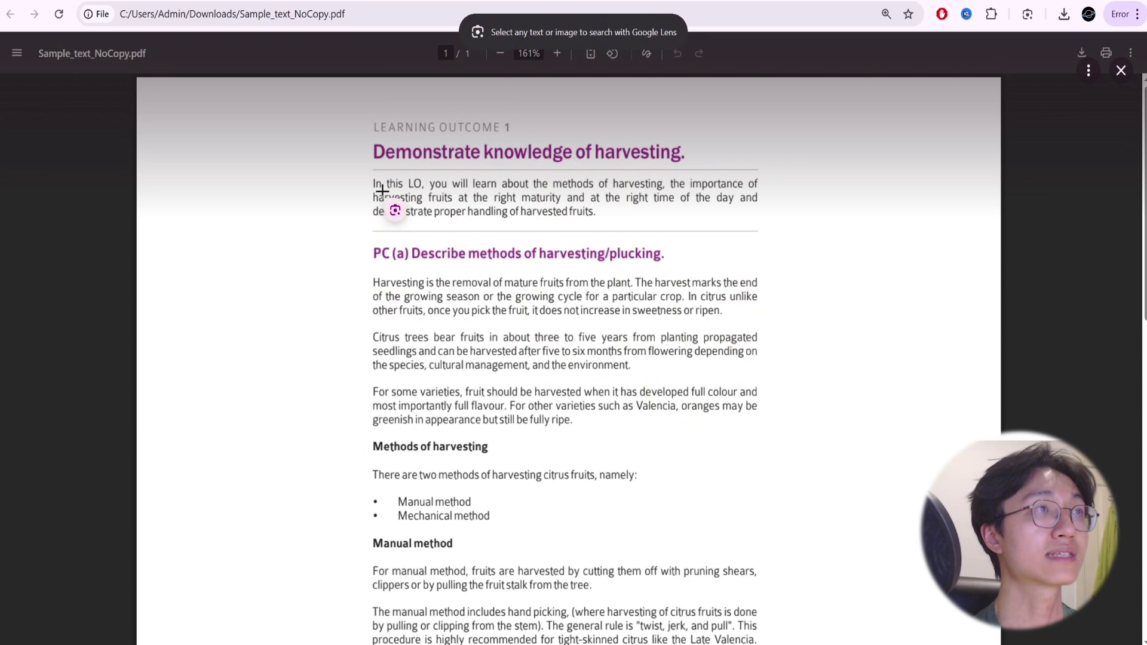
left_click_drag(330, 165, 800, 435)
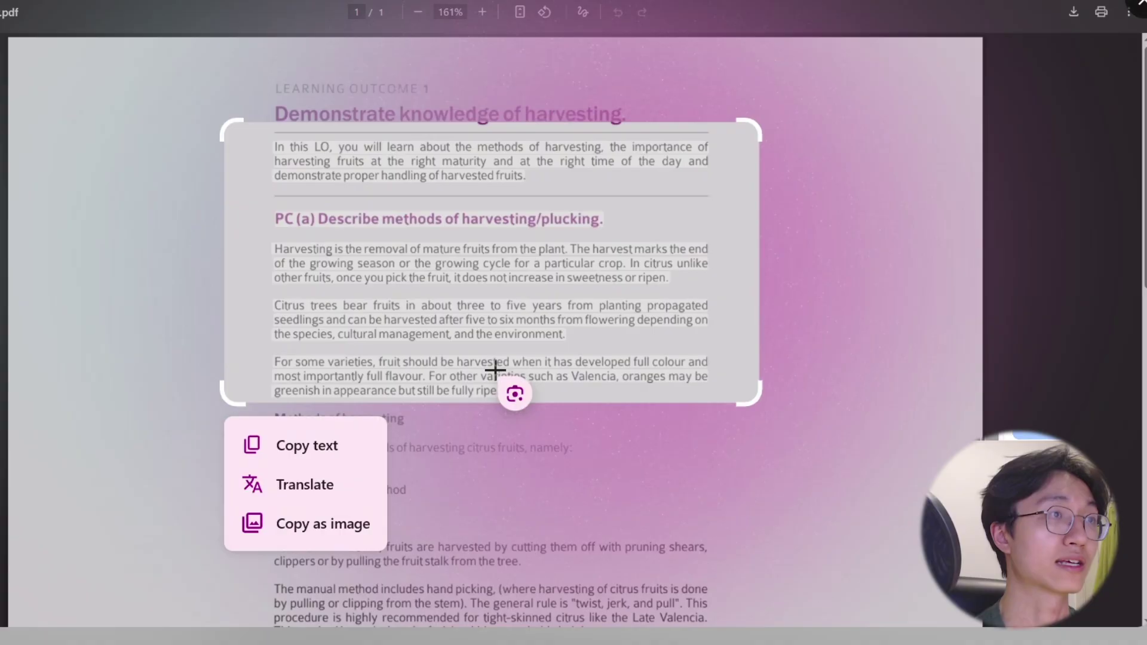
left_click_drag(491, 368, 245, 181)
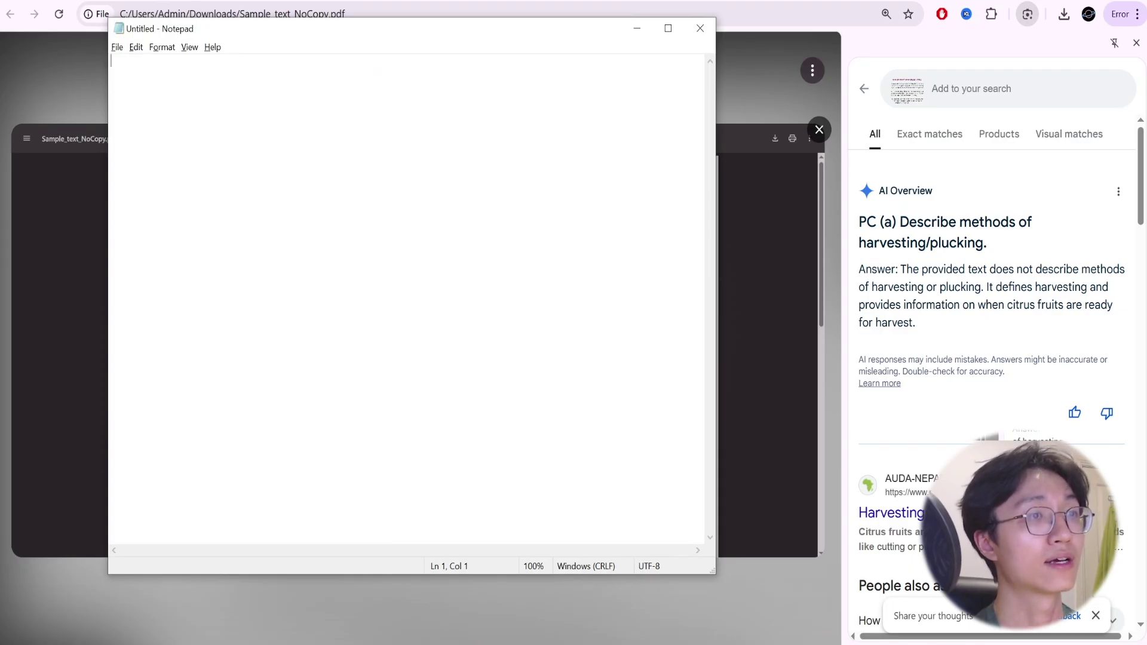
- Paste the copied harvesting text into Notepad, then minimize Notepad to get back to Chrome
key("ctrl+v")
left_click(403, 550)
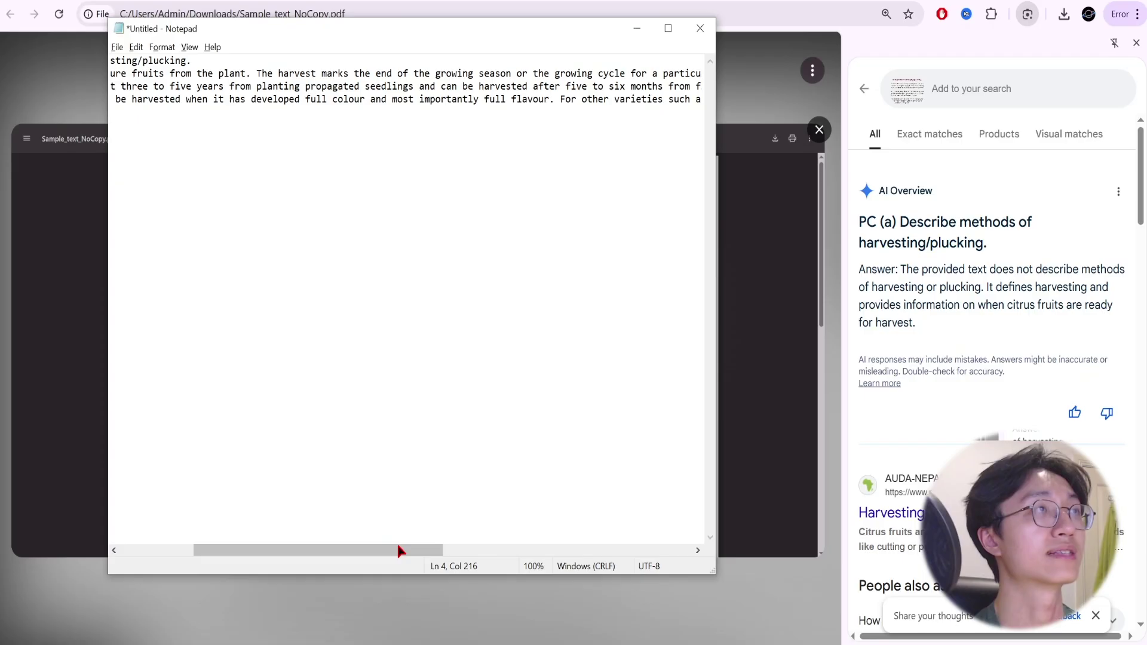
left_click_drag(224, 99, 47, 47)
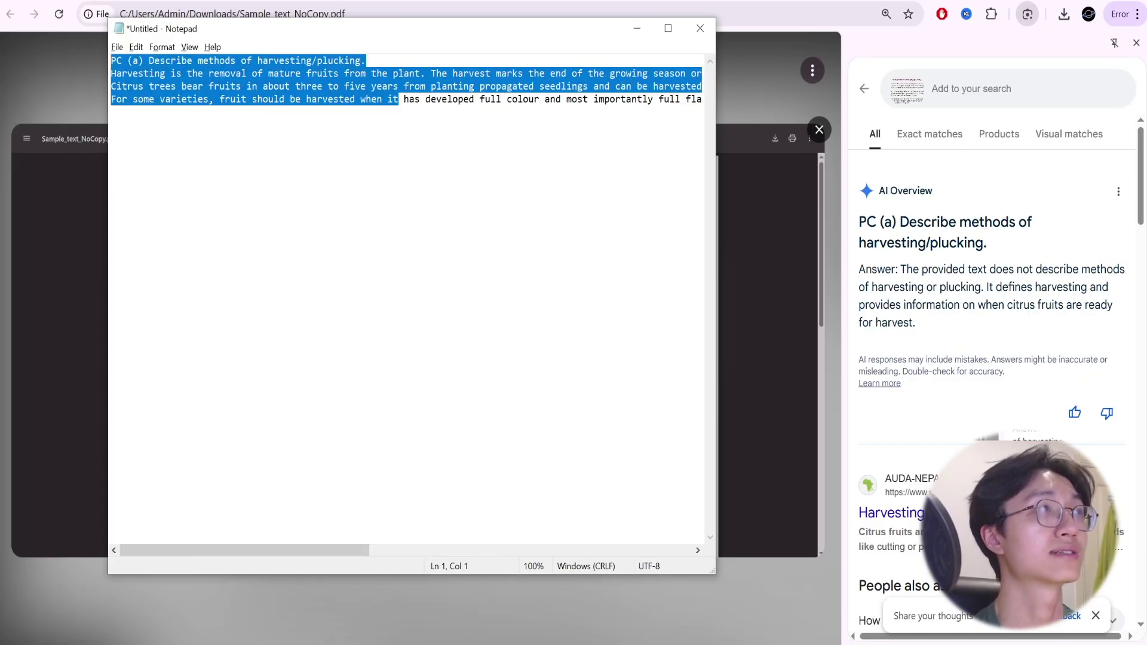
left_click(636, 28)
left_click_drag(560, 403, 567, 405)
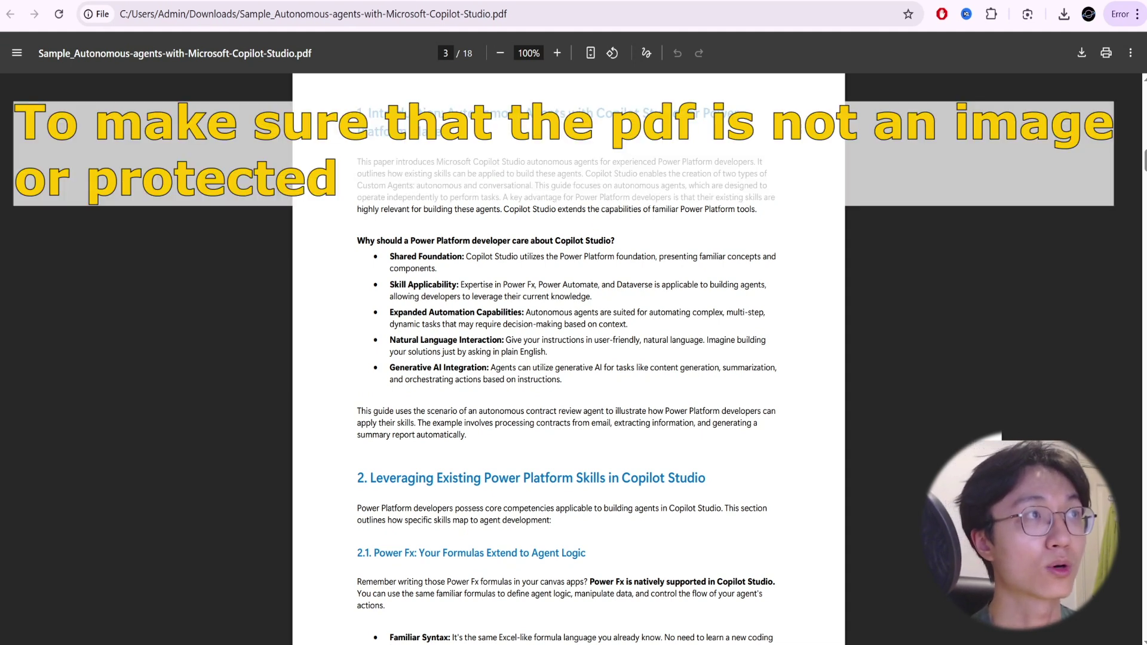
- Select the Copilot Studio PDF's opening paragraphs to confirm its text is selectable
left_click_drag(357, 162, 533, 323)
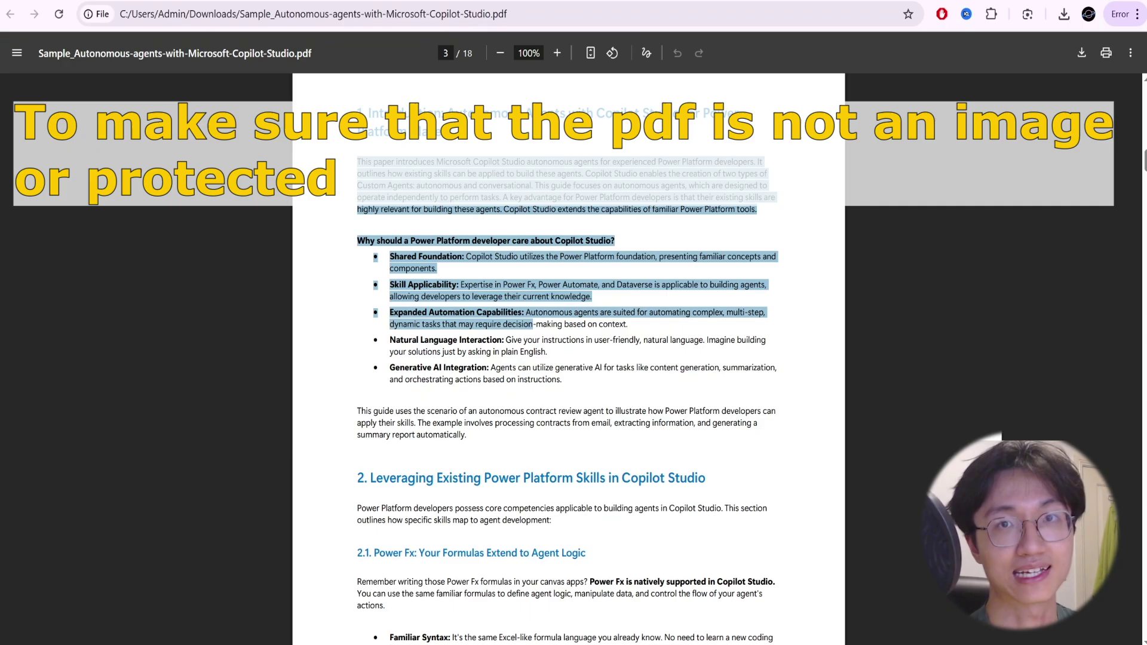
scroll(642, 272, "up", 3)
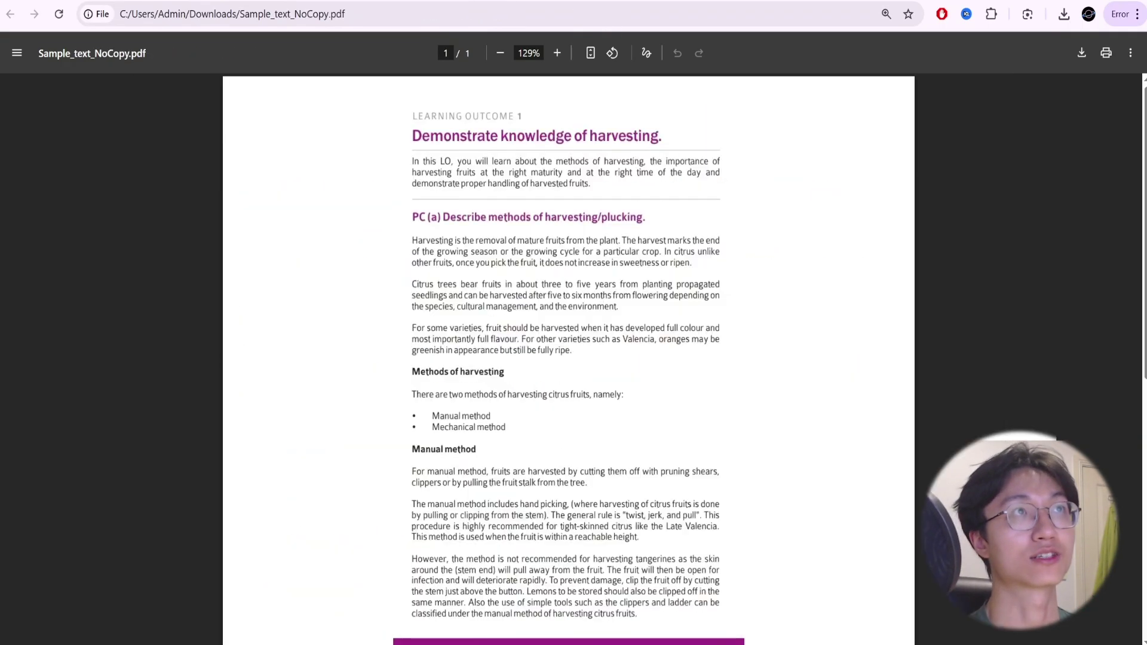
scroll(606, 372, "down", 3)
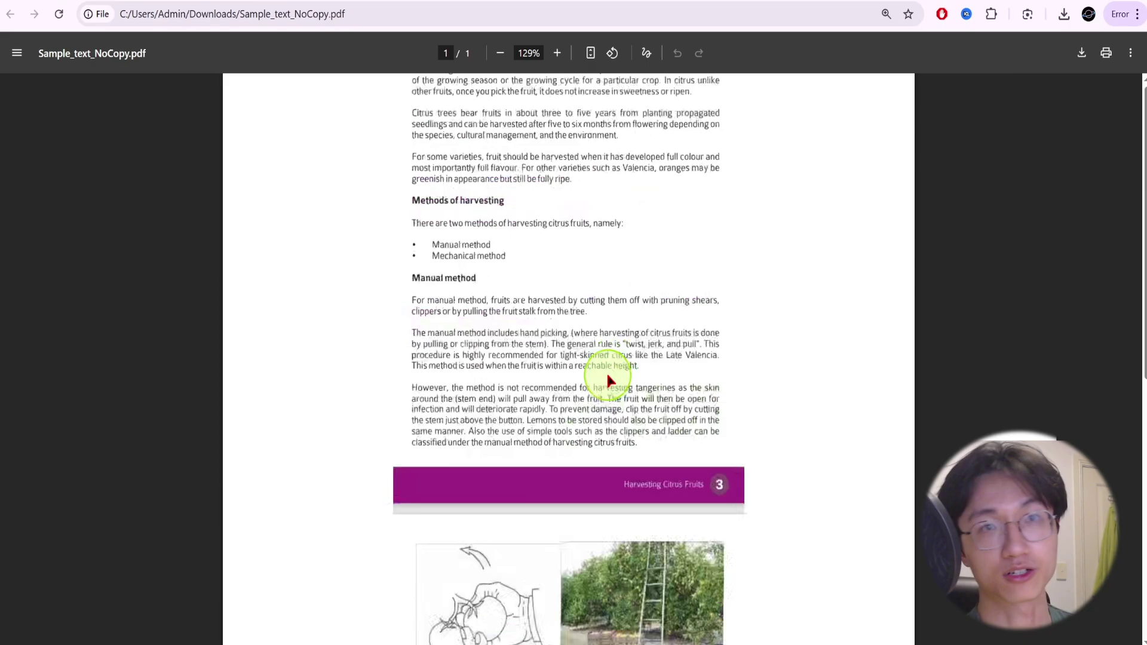
scroll(606, 370, "up", 3)
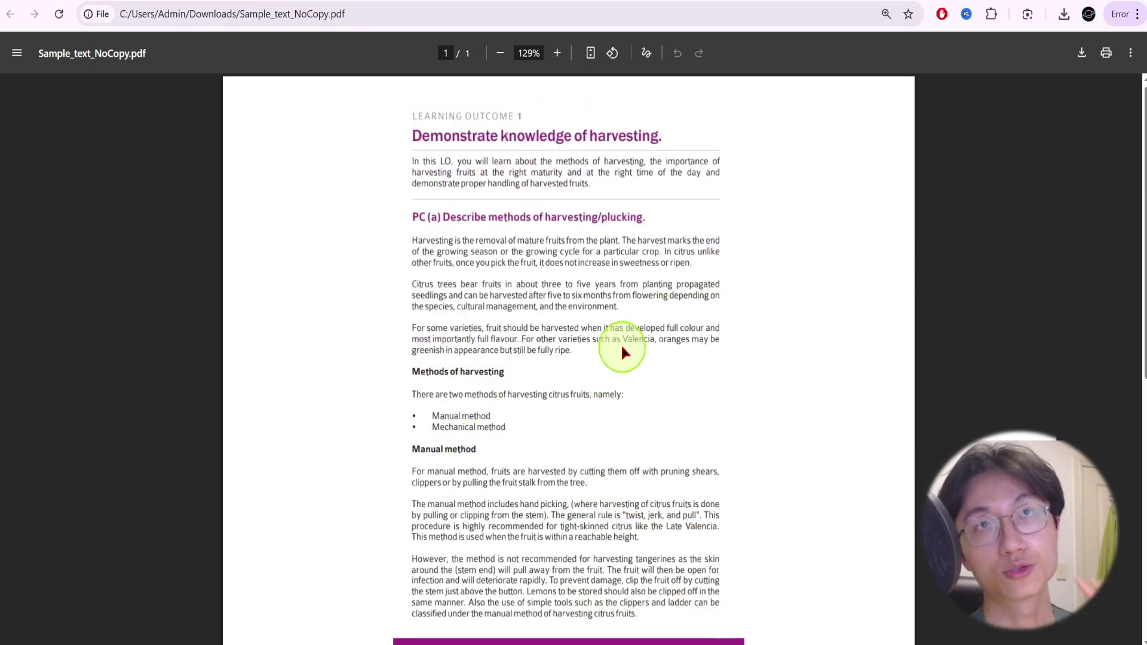
- Print the harvesting PDF to a file with Microsoft Print to PDF as the destination
left_click(1105, 53)
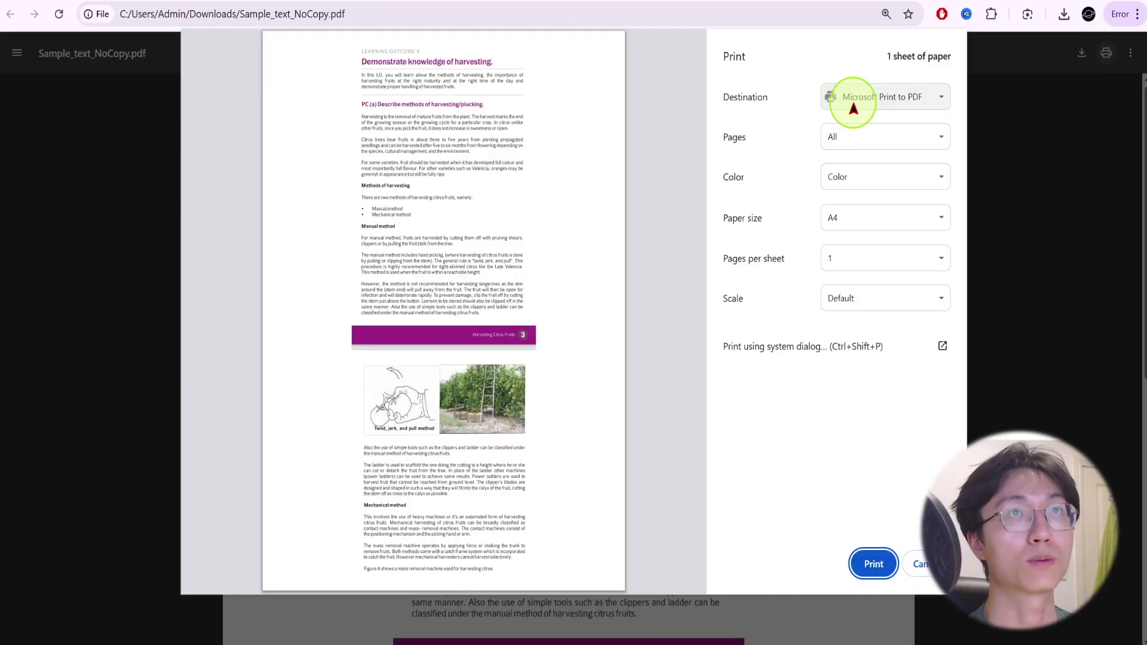
left_click(860, 95)
left_click(854, 109)
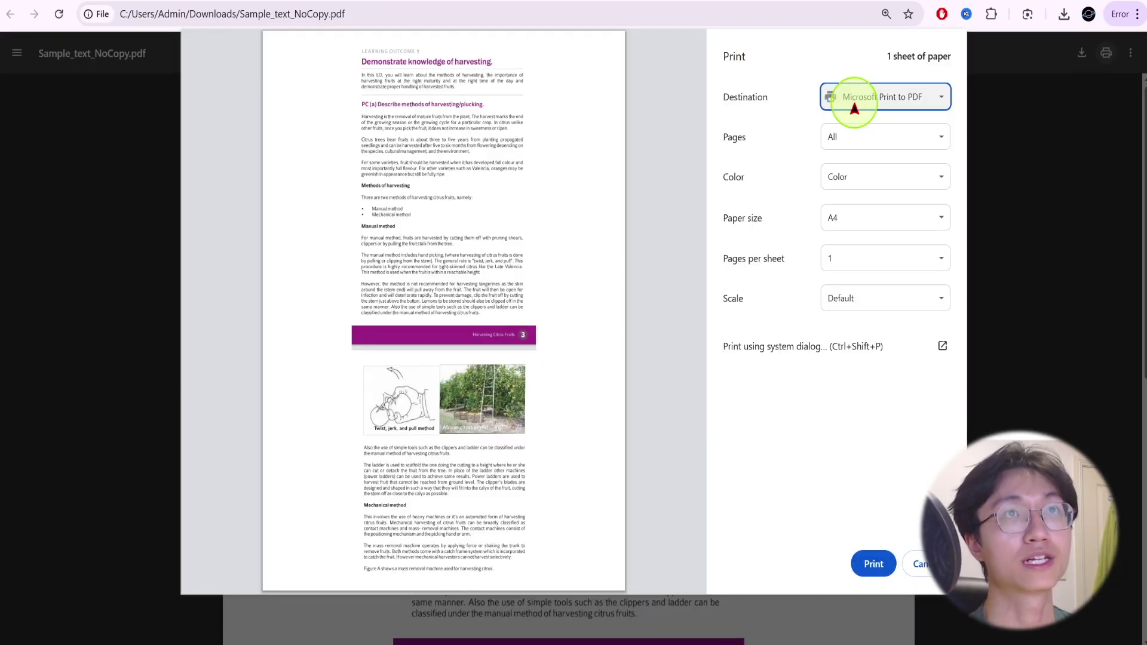
left_click(890, 101)
left_click(887, 102)
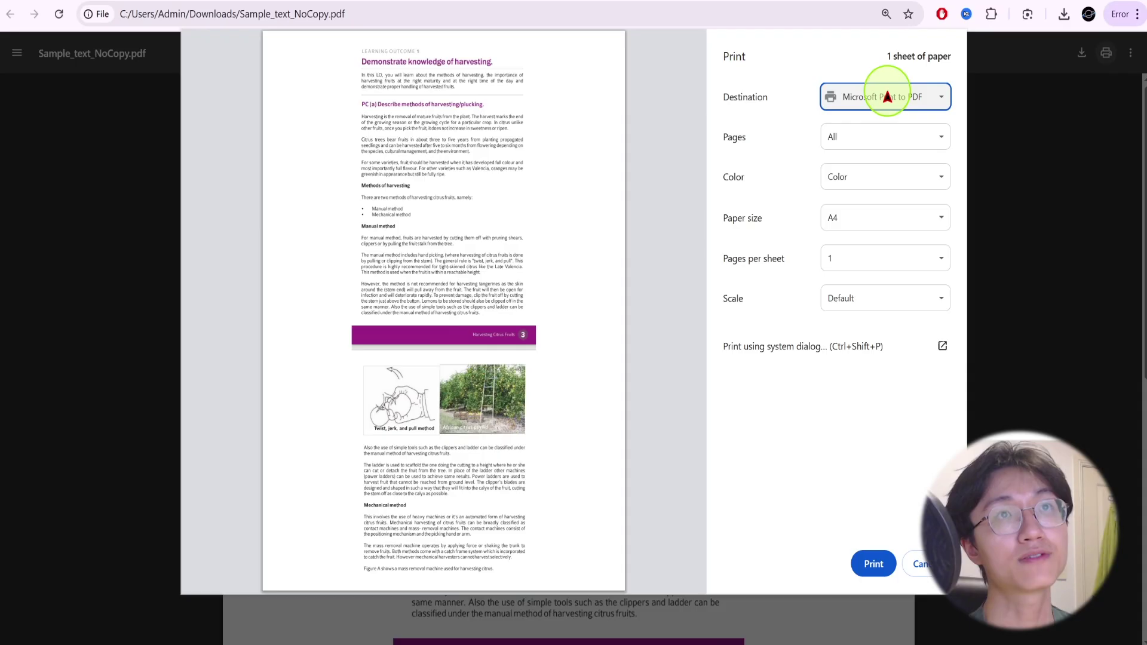
left_click(873, 564)
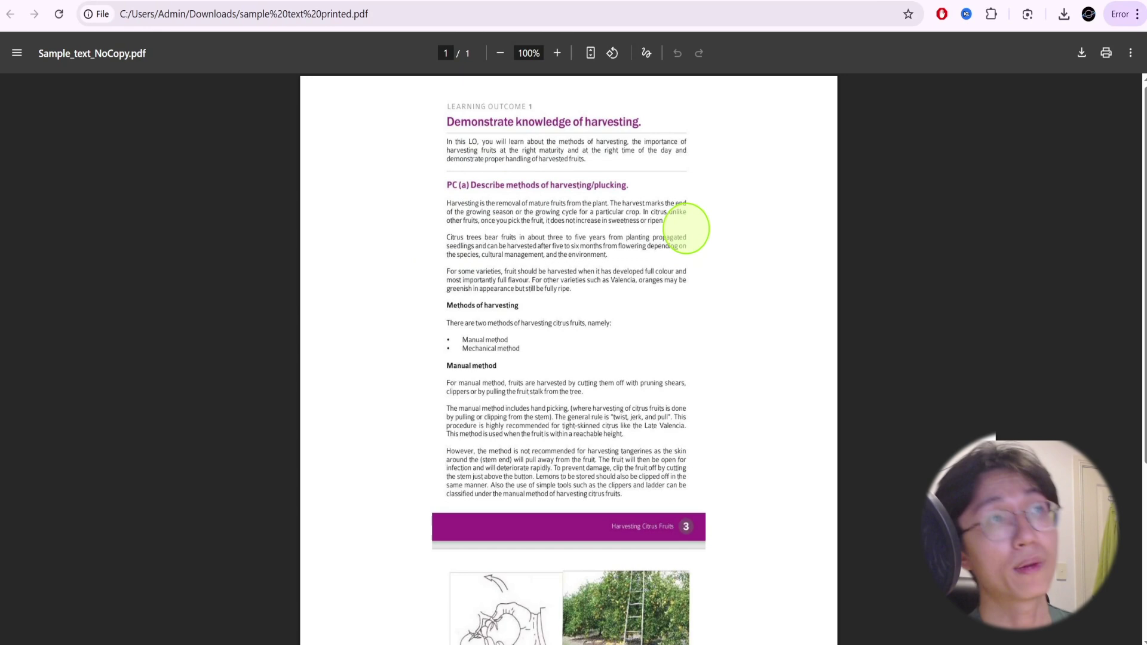
- Select text in the printed harvesting PDF to confirm it is now selectable
scroll(622, 237, "up", 3)
scroll(616, 238, "up", 2)
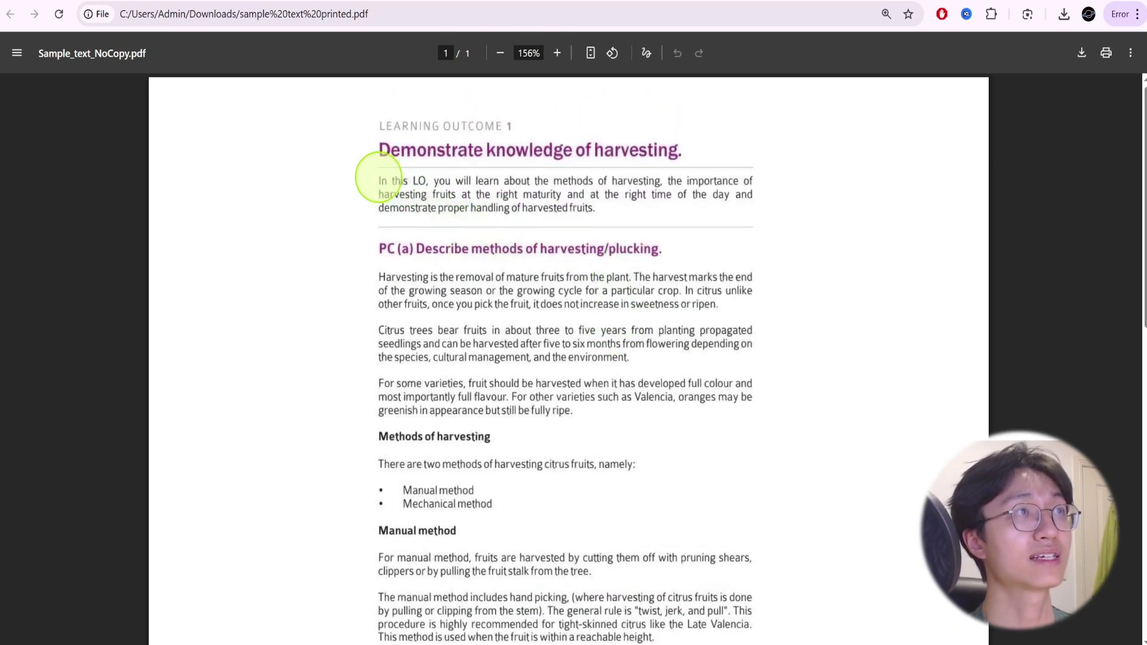
left_click_drag(380, 178, 621, 431)
scroll(570, 448, "down", 1)
scroll(570, 448, "down", 10)
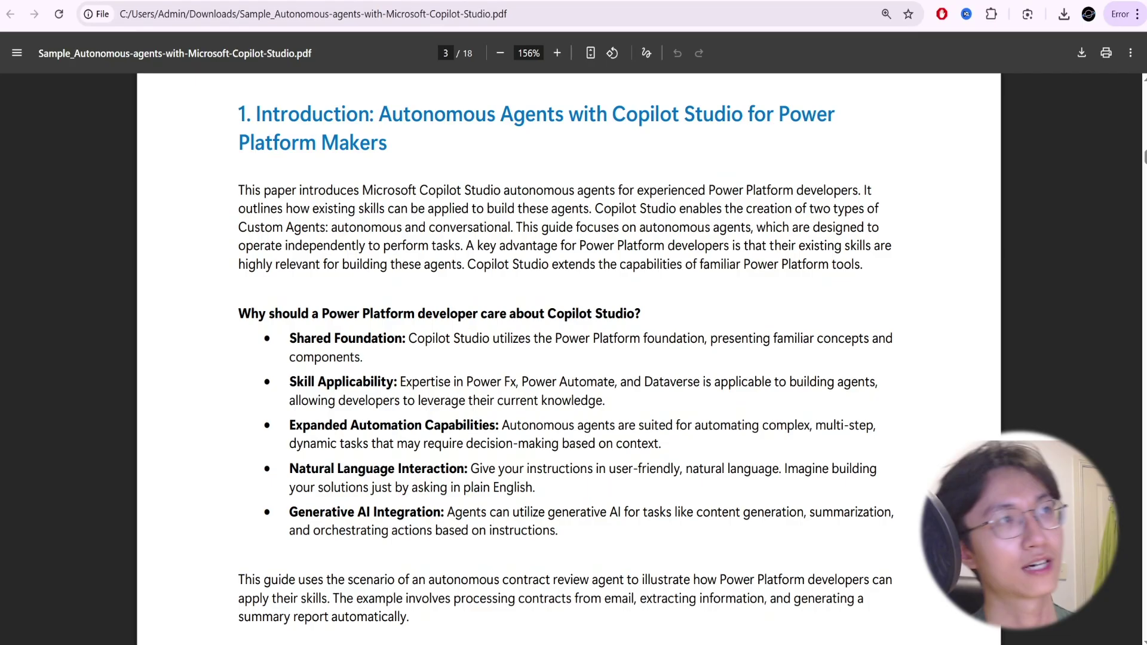
- Select the Copilot Studio introduction, the dynamic tasks line and several bullet points for comparison
left_click_drag(238, 110, 550, 468)
triple_click(489, 443)
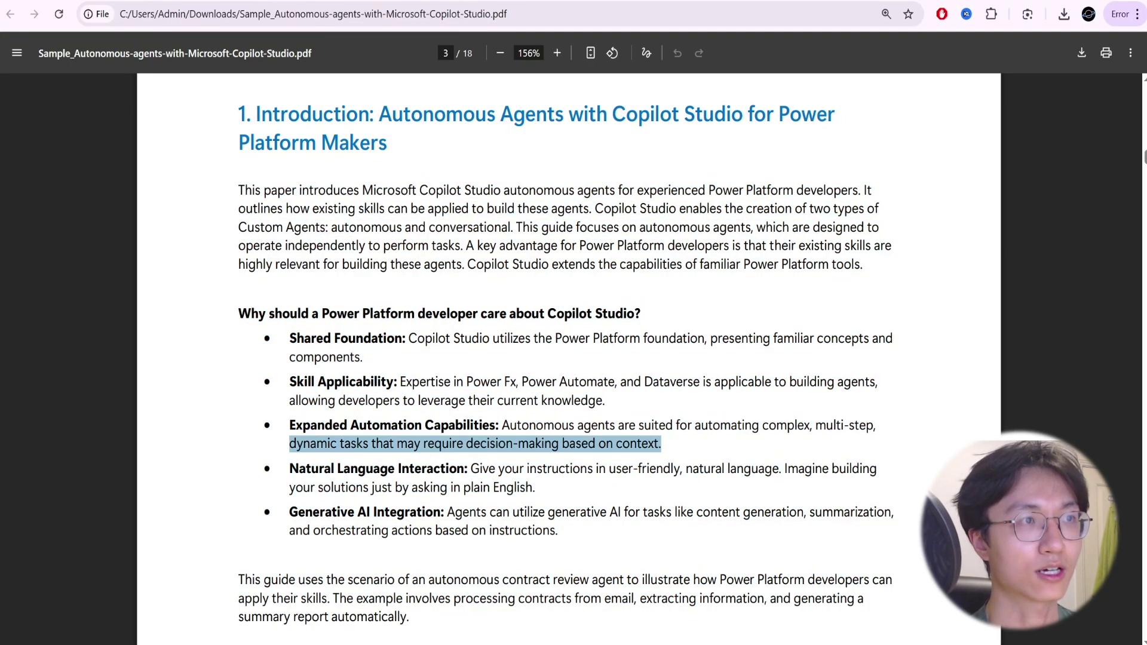
left_click_drag(382, 400, 562, 512)
scroll(568, 358, "up", 1)
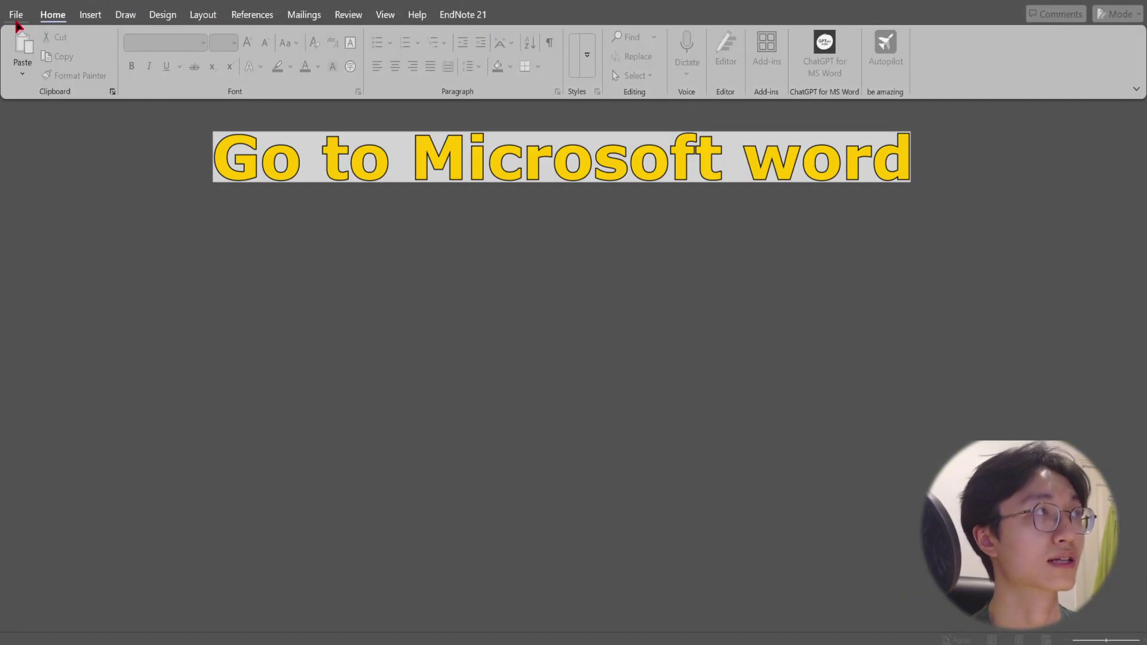
- Open Sample_Autonomous-agents-with-Microsoft-Copilot-Studio.pdf from Downloads in Word and accept converting it
left_click(17, 16)
left_click(42, 111)
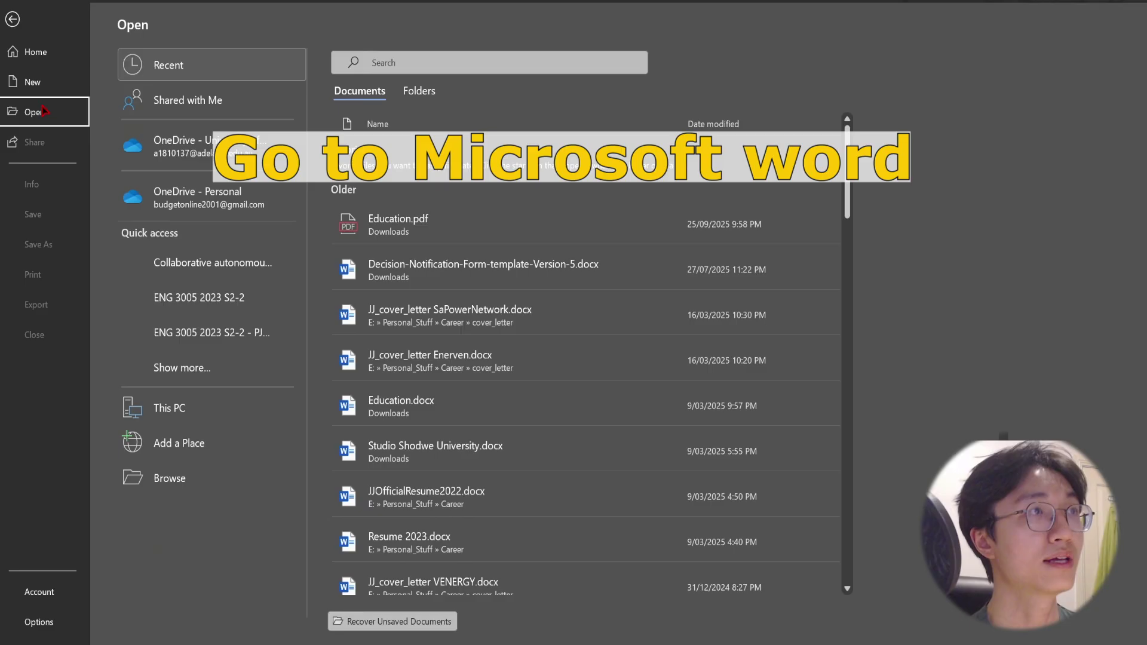
left_click(206, 476)
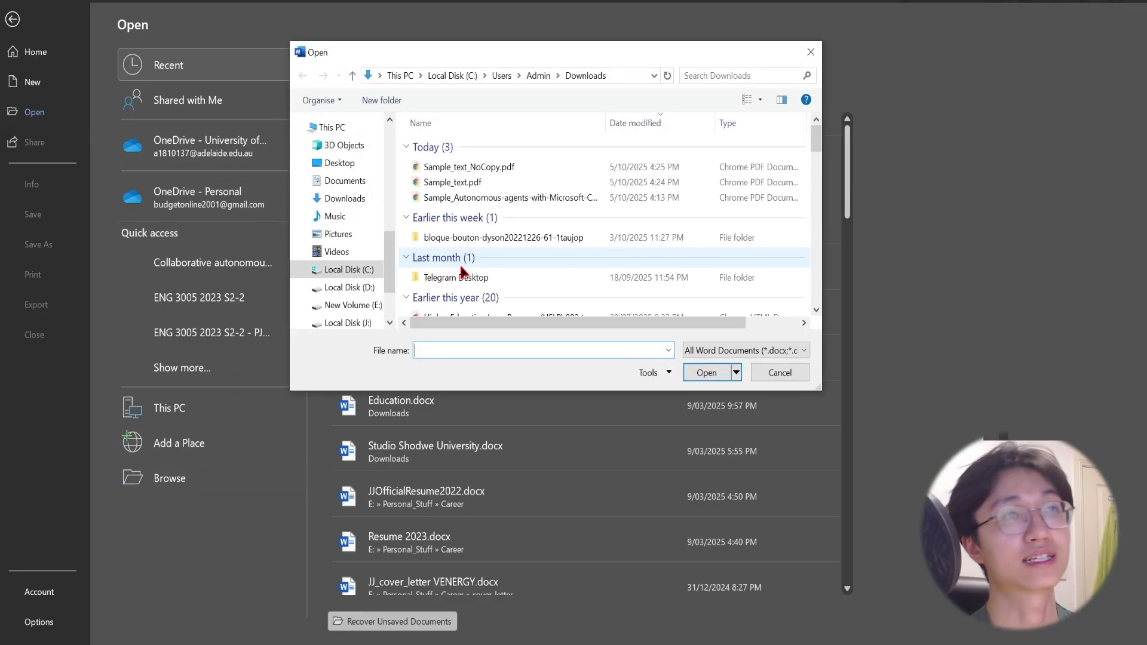
left_click(472, 197)
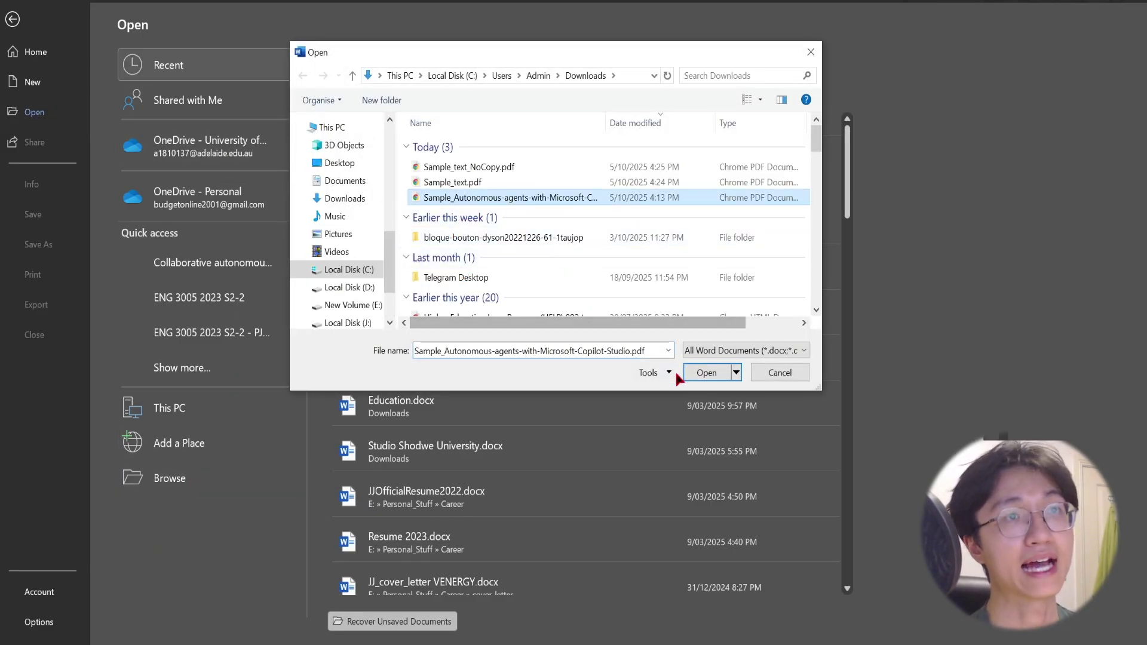
left_click(706, 372)
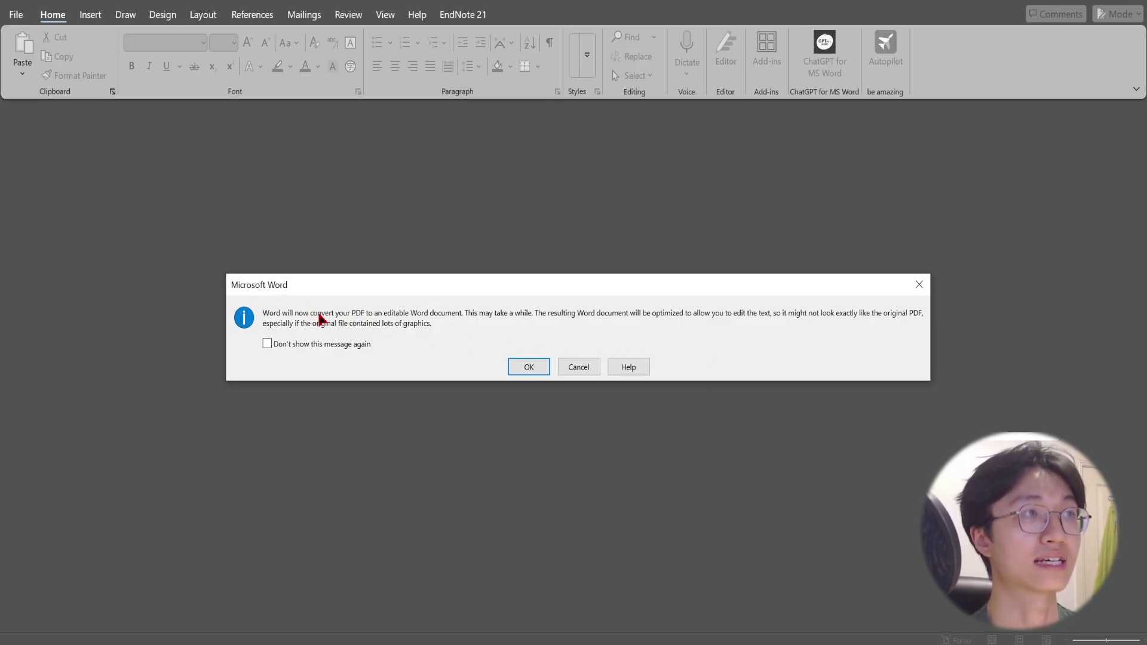
left_click(530, 366)
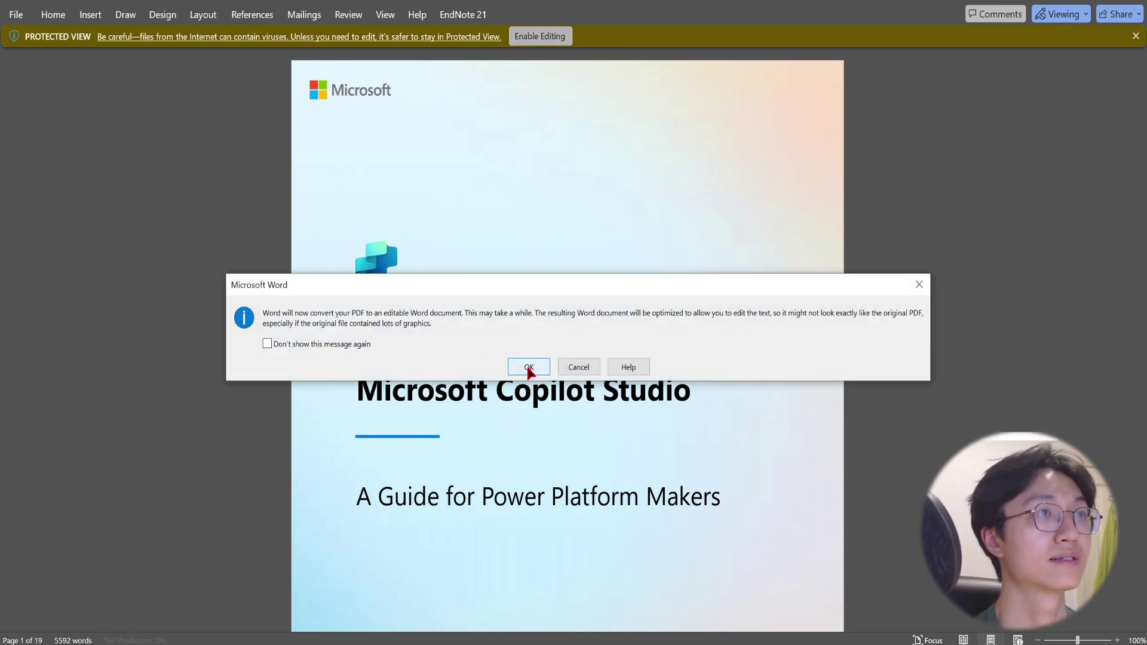
- Confirm converting the Copilot Studio PDF into an editable Word document
left_click(530, 366)
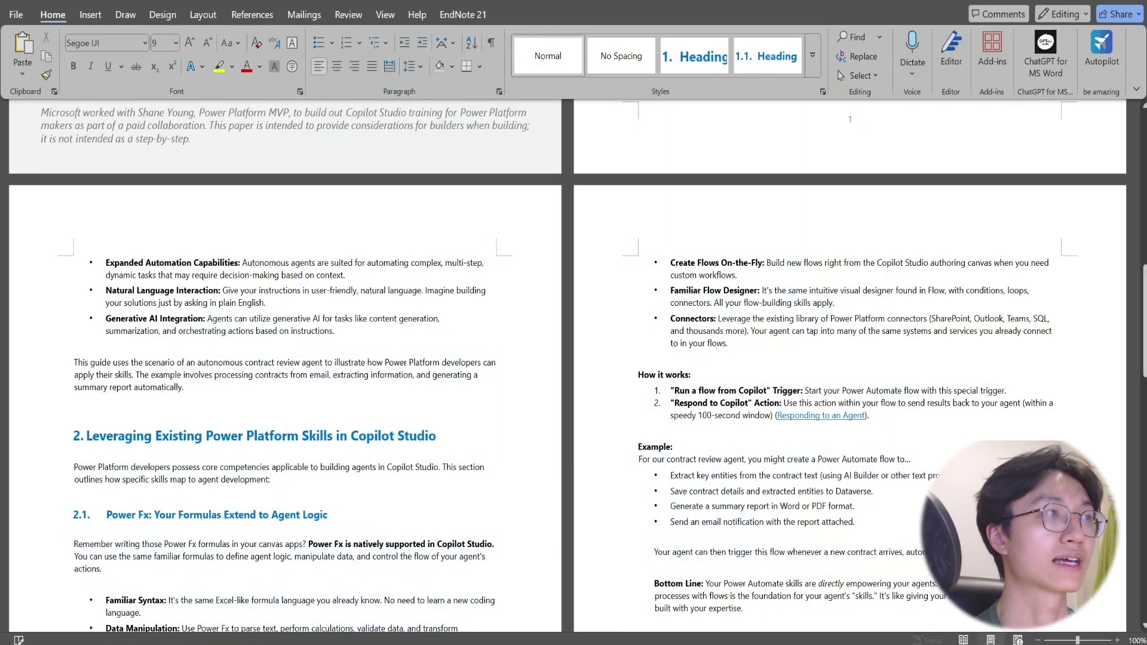
scroll(420, 244, "up", 10)
scroll(420, 243, "up", 2)
- Check that the cover title is editable text and look through the converted pages
left_click(76, 142)
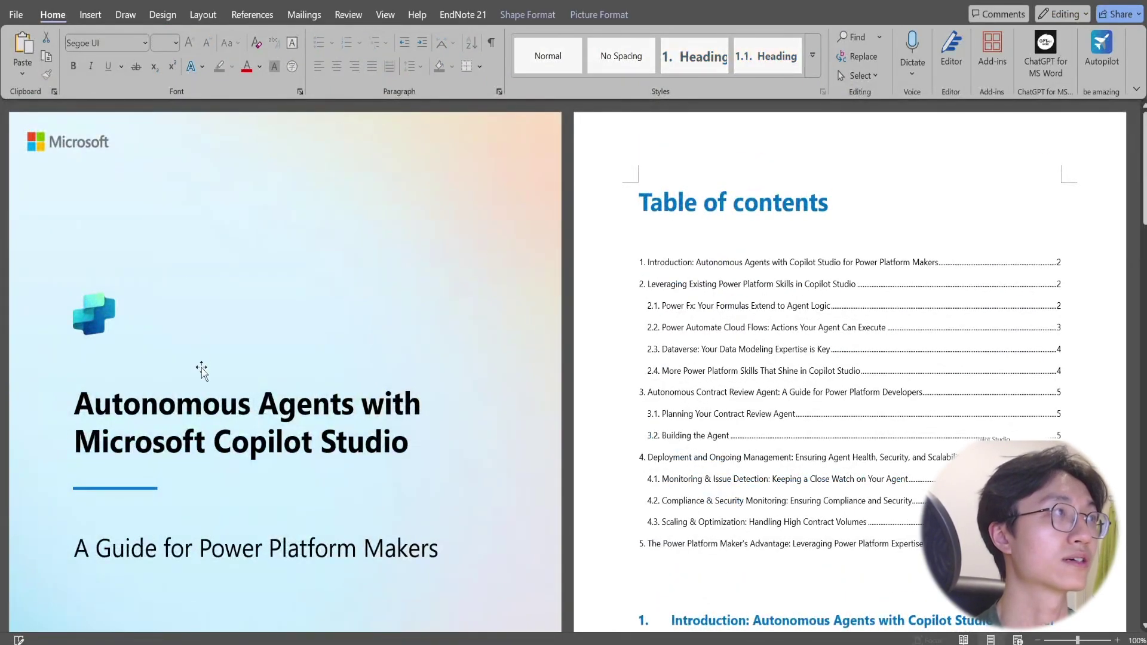
left_click(177, 403)
left_click(135, 442)
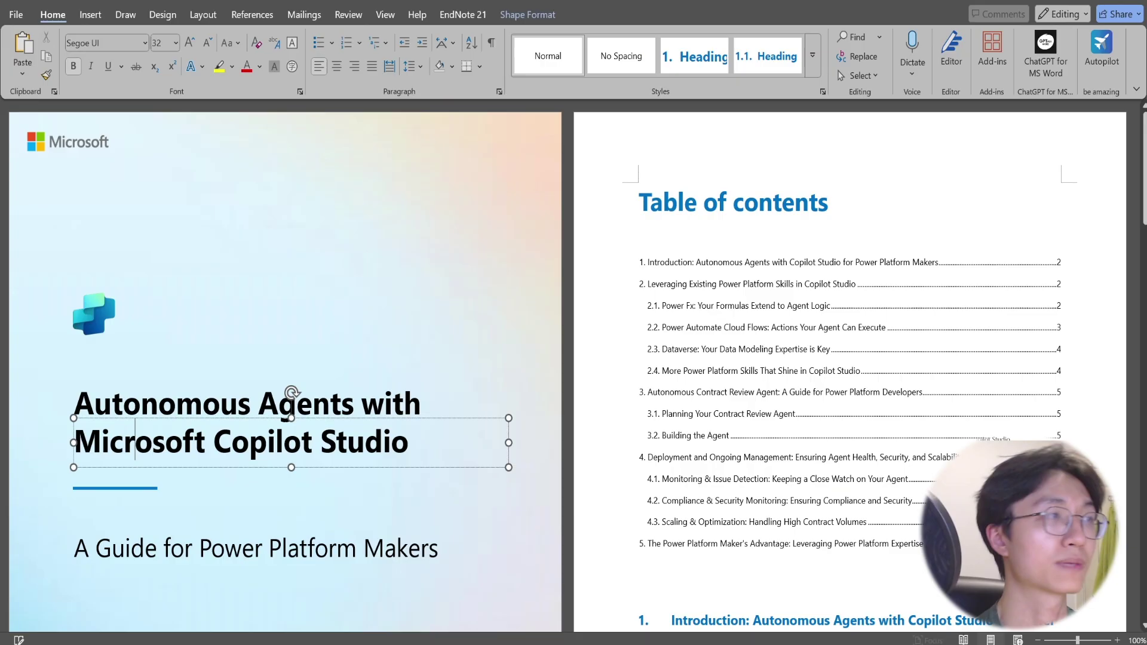
scroll(267, 344, "down", 1)
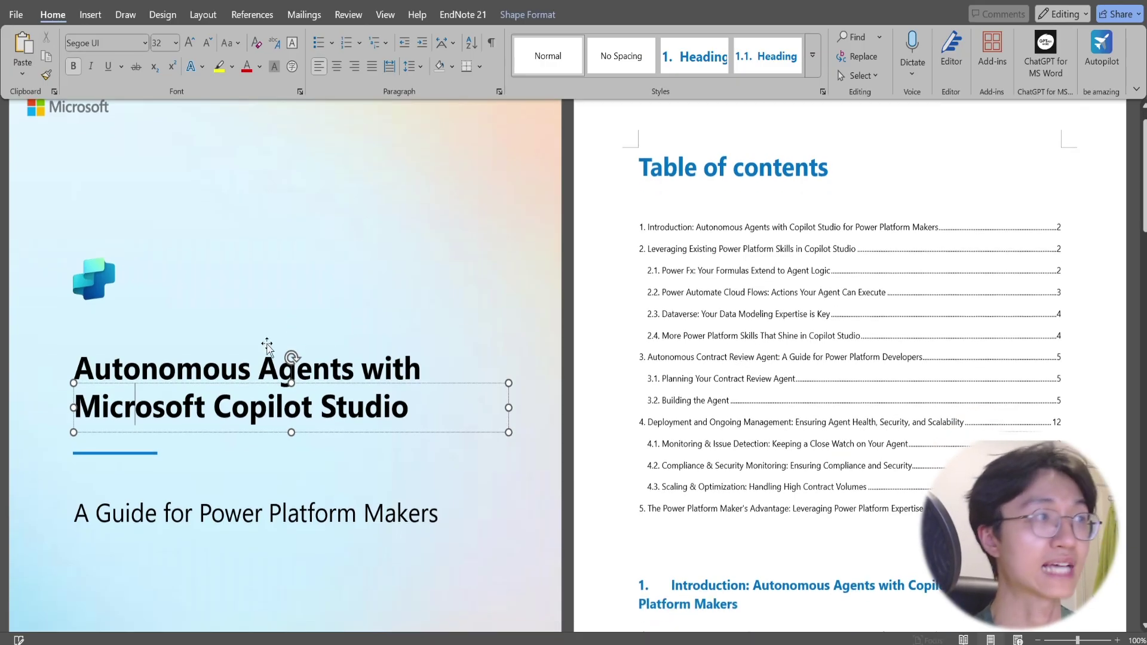
scroll(267, 345, "down", 5)
left_click(648, 371)
scroll(648, 371, "down", 10)
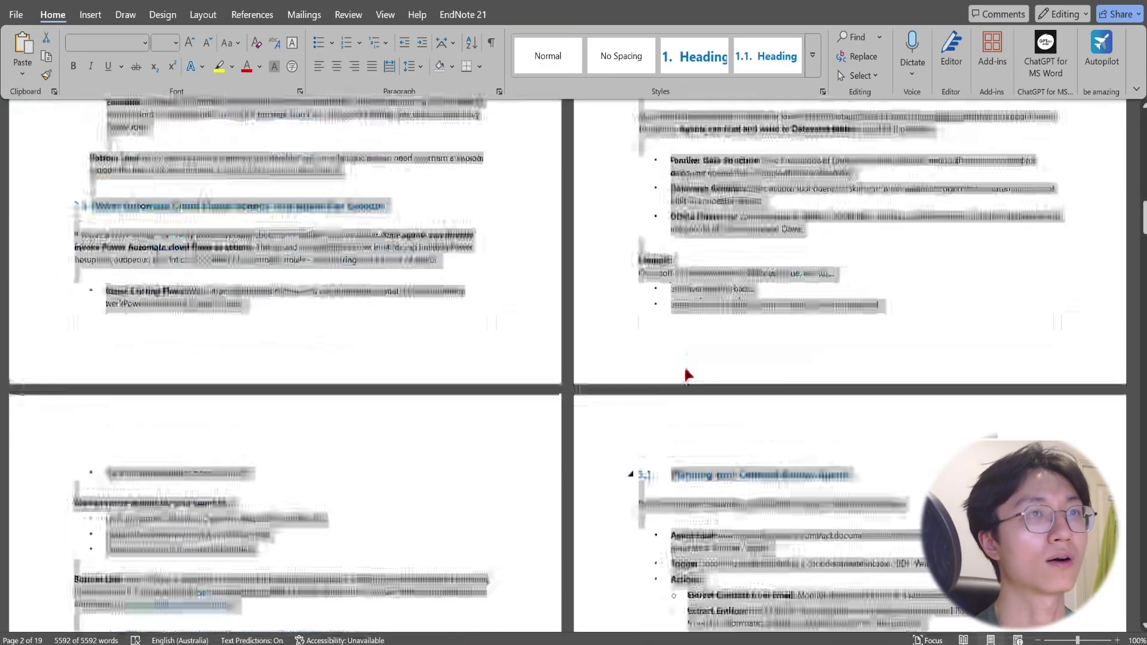
scroll(686, 375, "down", 15)
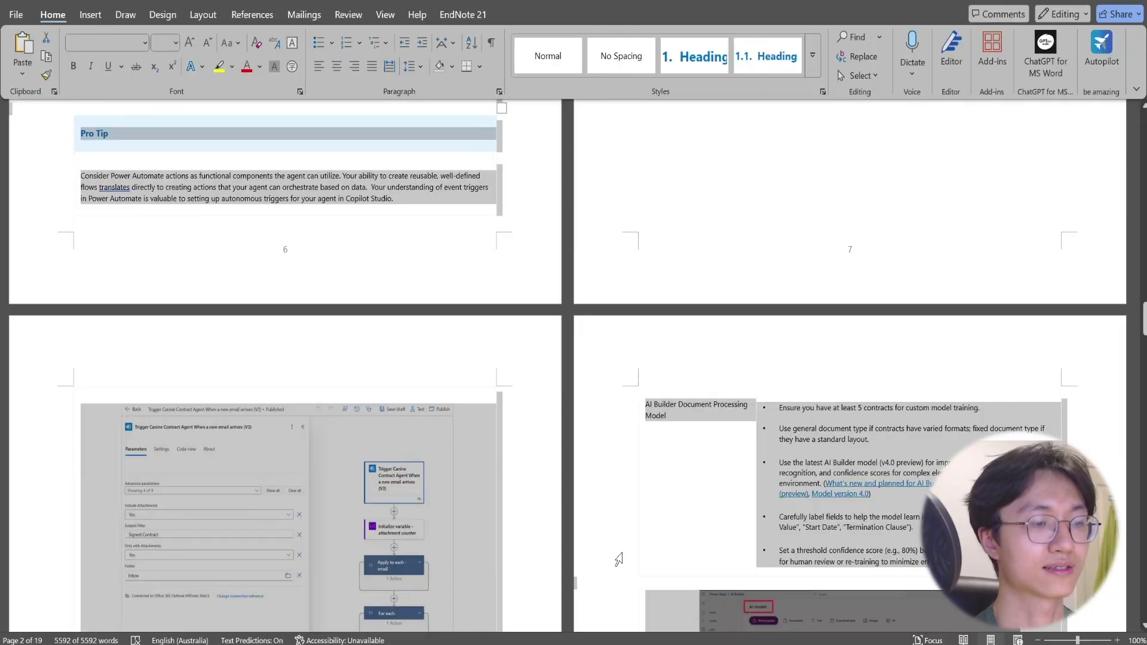
- Replace the Notepad harvesting notes with the copied Copilot Studio guide text
key("alt+Tab")
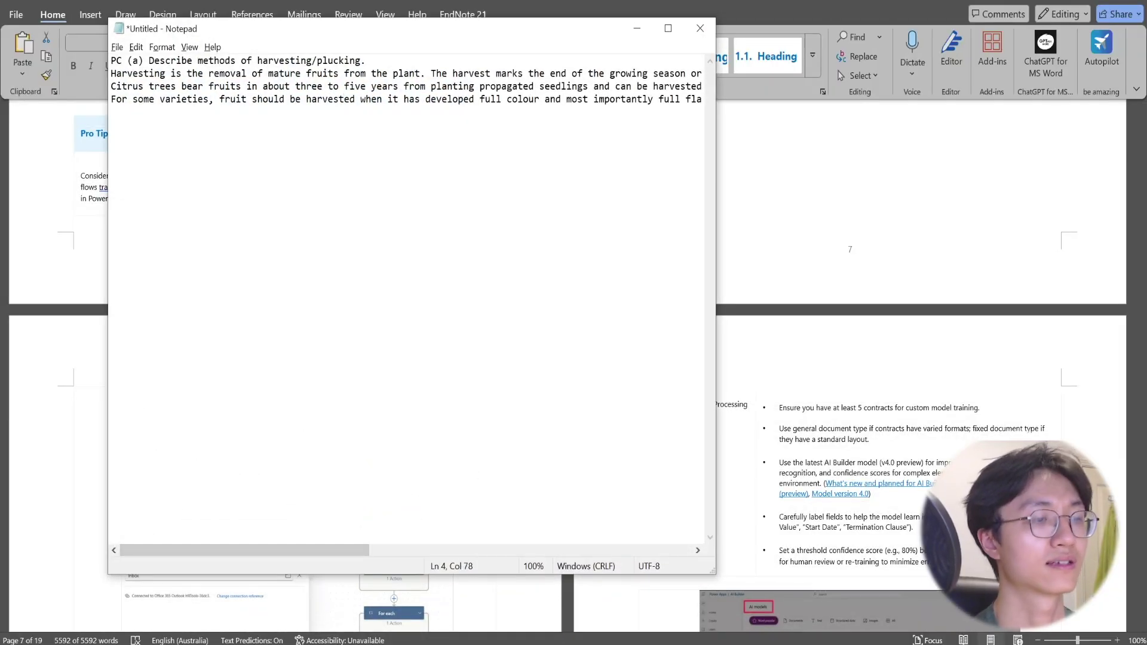
key("ctrl+a")
key("ctrl+v")
scroll(407, 299, "up", 9)
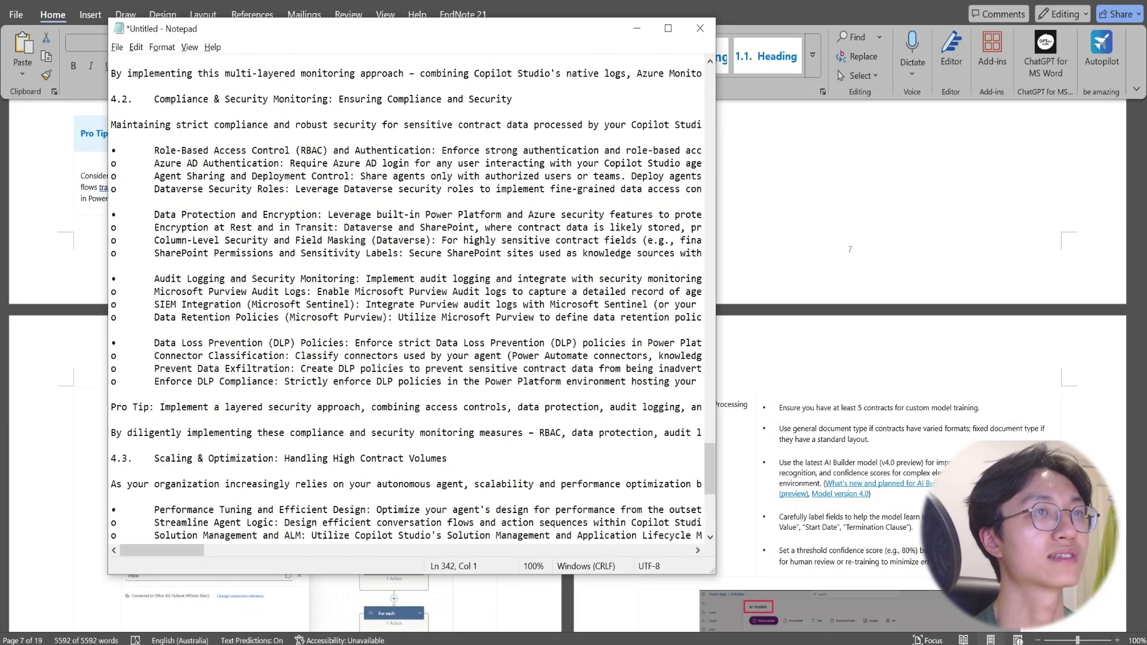
scroll(406, 298, "up", 15)
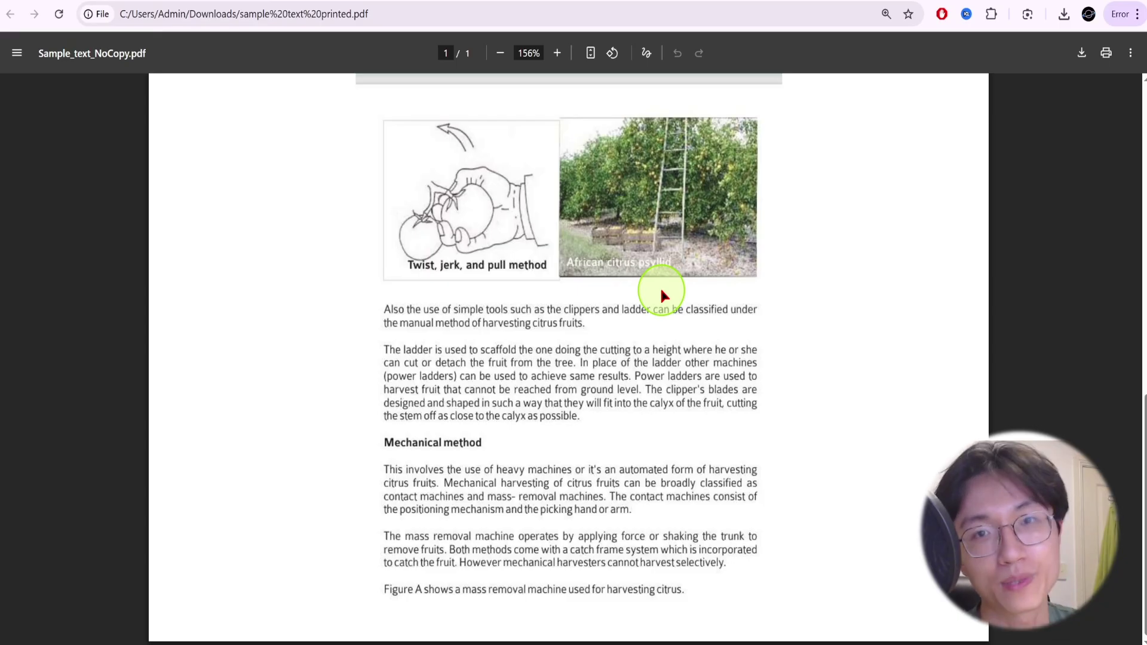
- Switch from the printed harvesting PDF tab to the ChatGPT tab with Ctrl+Tab
key("ctrl+Tab")
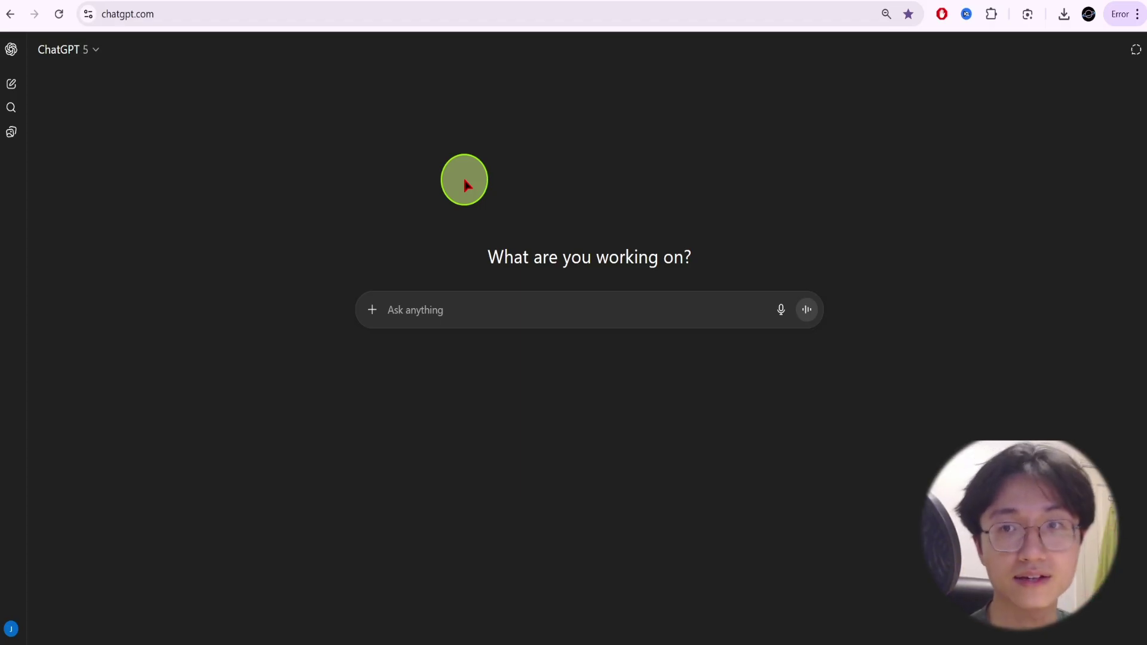
- Upload the Copilot Studio PDF to ChatGPT and ask it to extract all text into a txt file
left_click(372, 310)
left_click(394, 338)
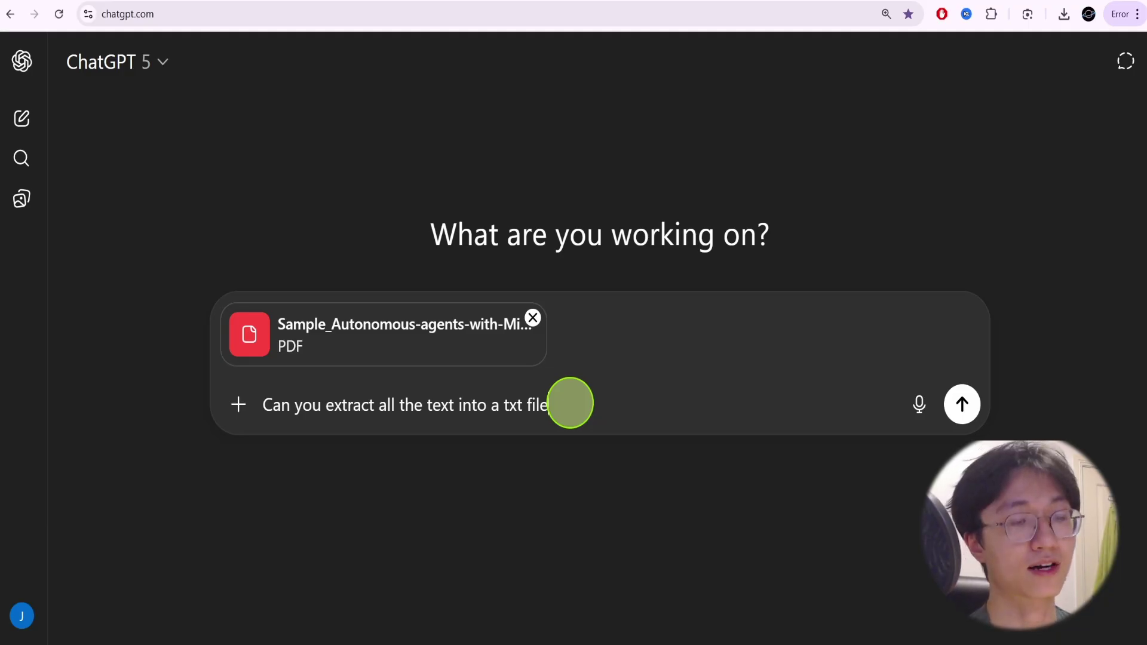
type("?")
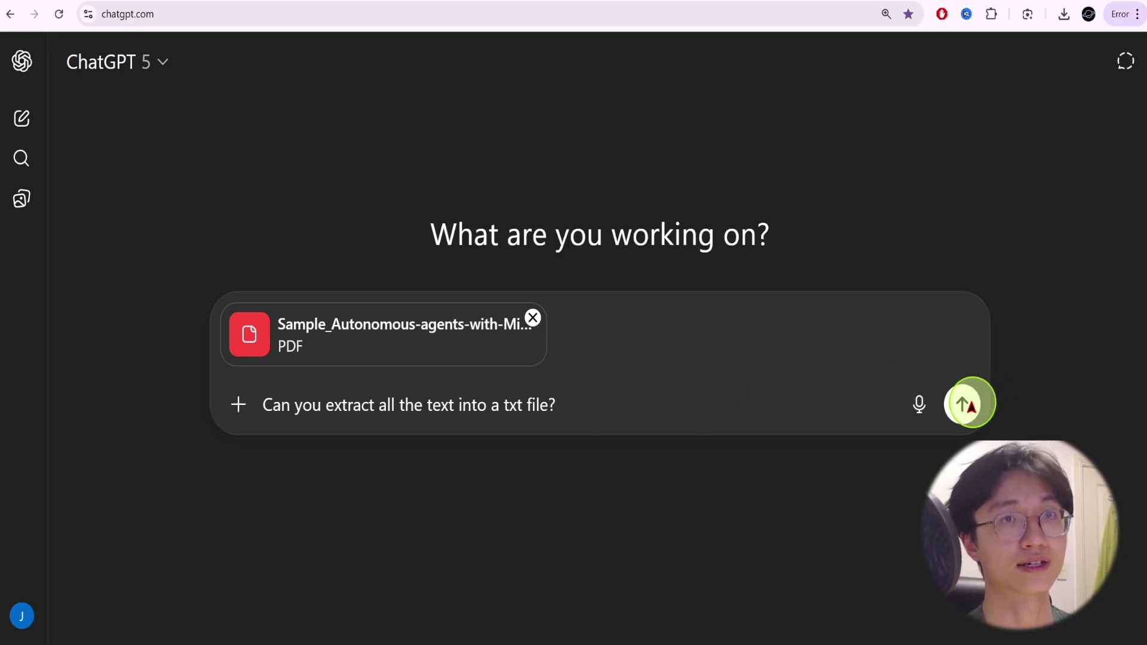
left_click(968, 404)
key("ctrl+minus")
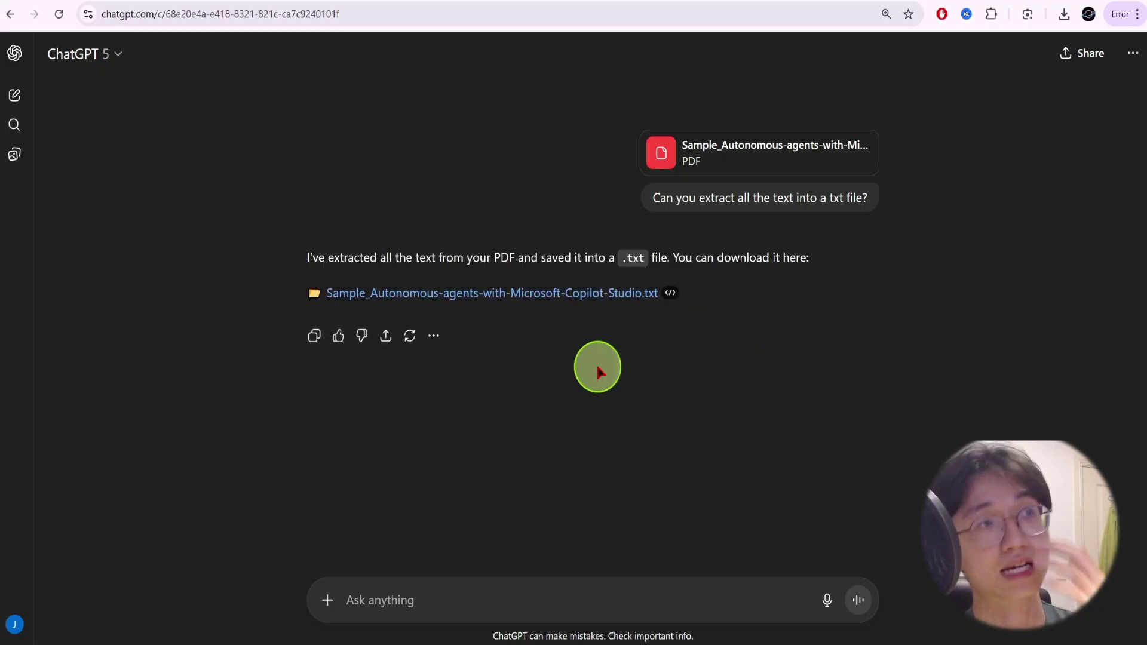
- Download the generated Sample_Autonomous-agents-with-Microsoft-Copilot-Studio.txt file from ChatGPT's reply
left_click(555, 295)
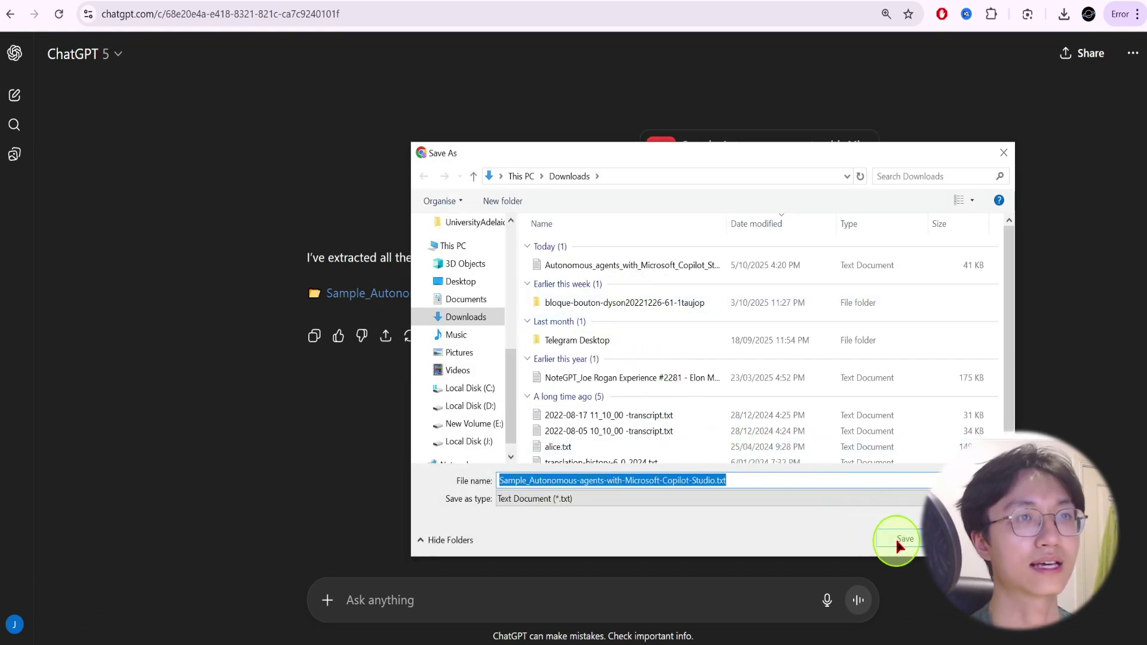
- Save the txt to Downloads, open it in Notepad, and check its text from the contents list to the Addressing paragraph
left_click(895, 538)
left_click(930, 69)
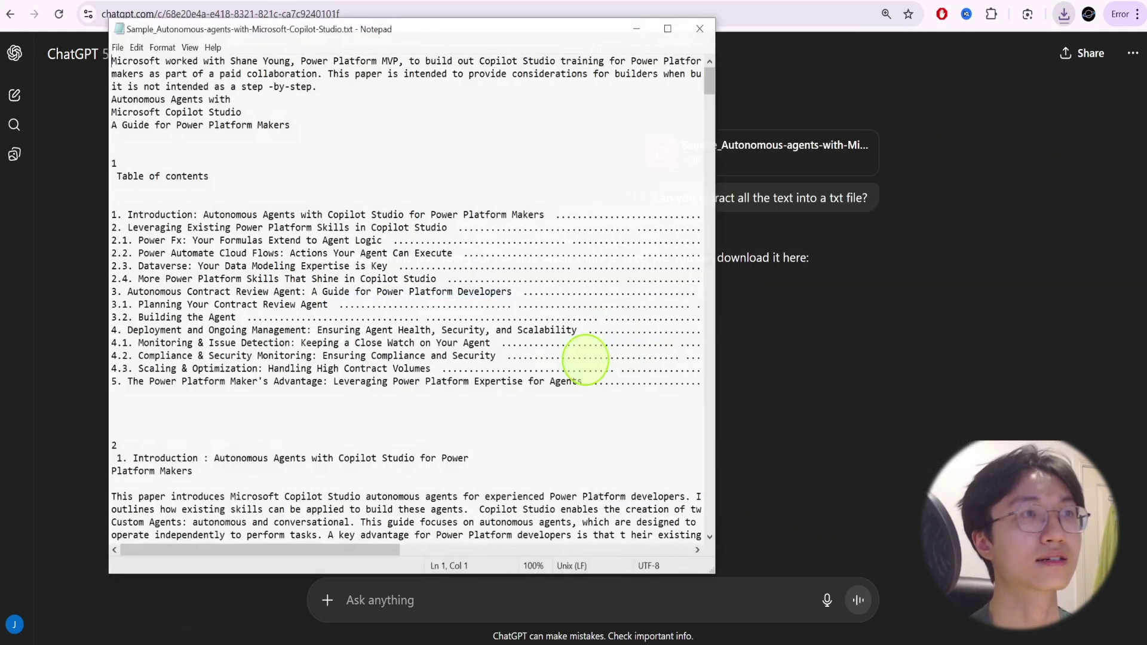
left_click_drag(138, 60, 463, 358)
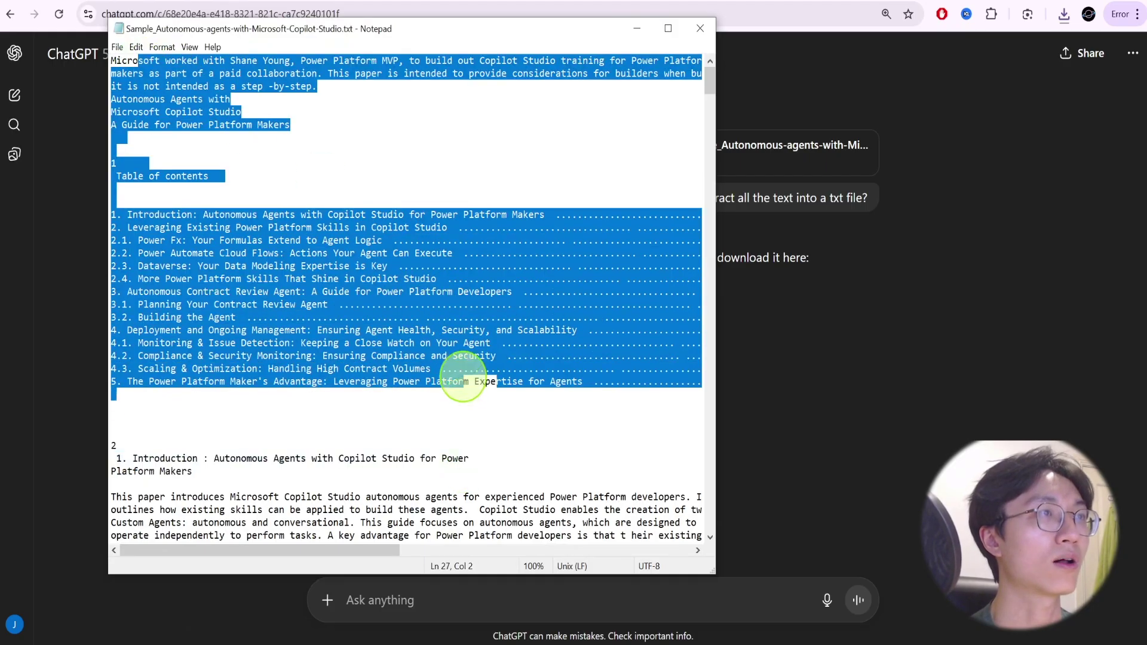
left_click(464, 343)
left_click_drag(709, 78, 698, 524)
left_click(115, 339)
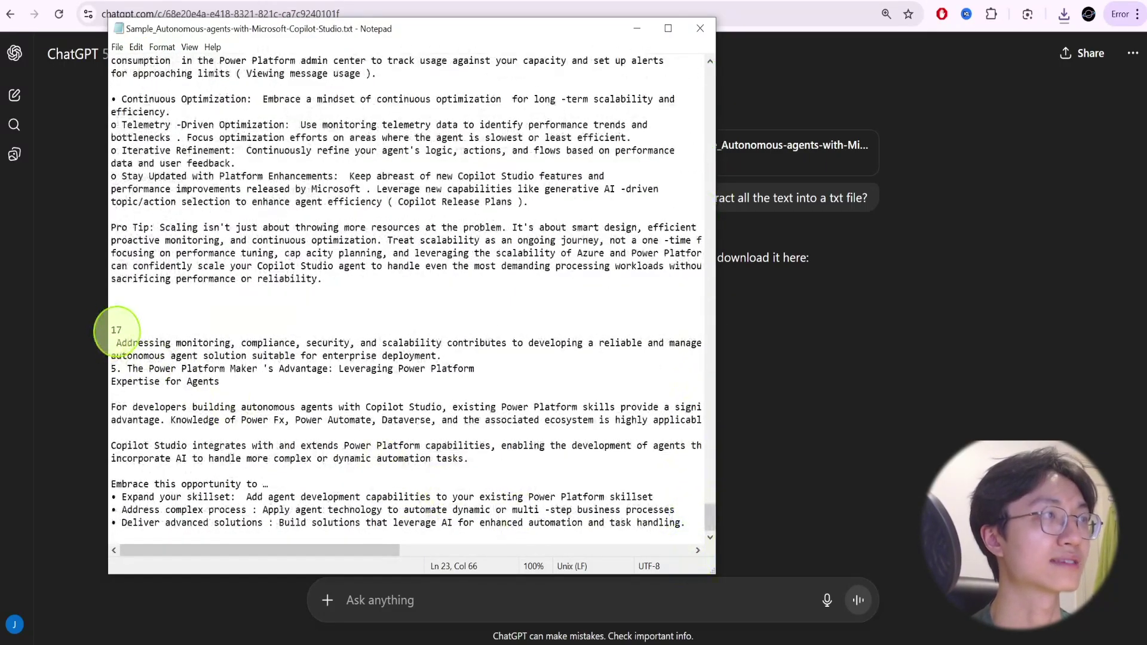
left_click_drag(115, 340, 365, 460)
left_click(397, 448)
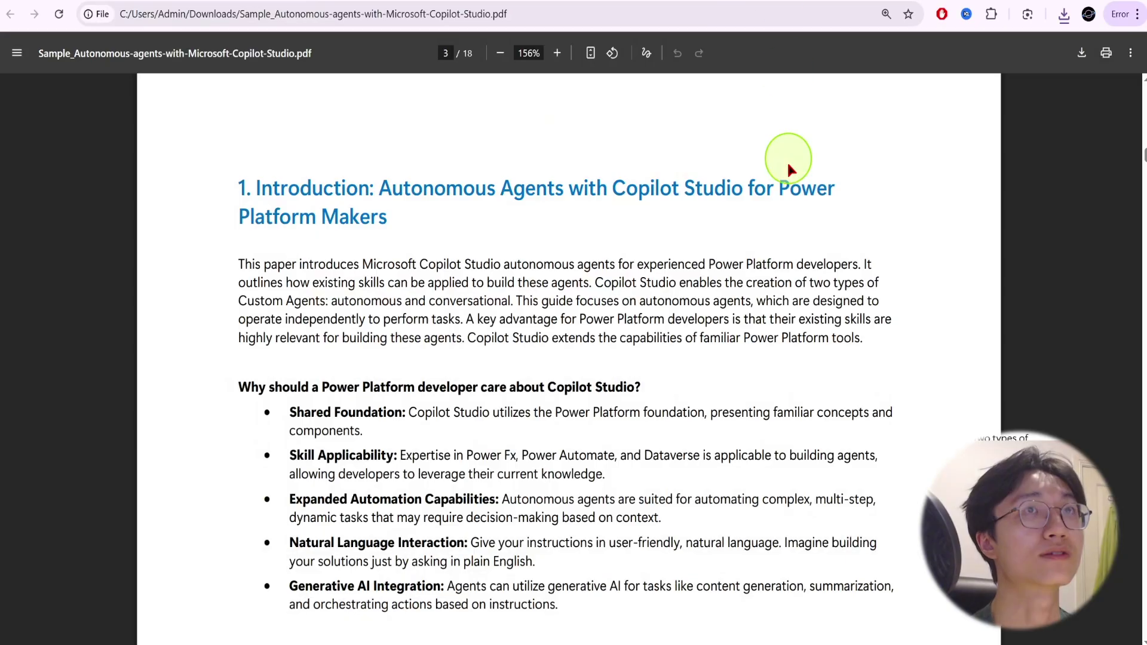
- Bring the PDF to page 18 and select text in section 5, The Power Platform Maker's Advantage
scroll(791, 197, "down", 10)
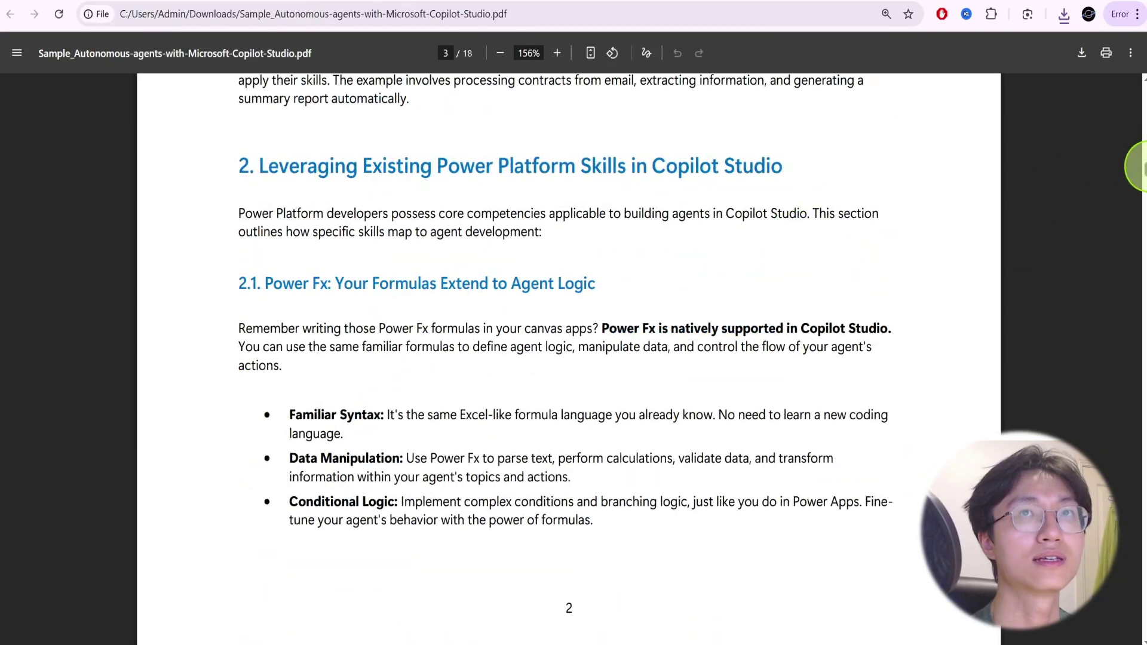
left_click_drag(1142, 166, 1142, 633)
scroll(550, 438, "up", 10)
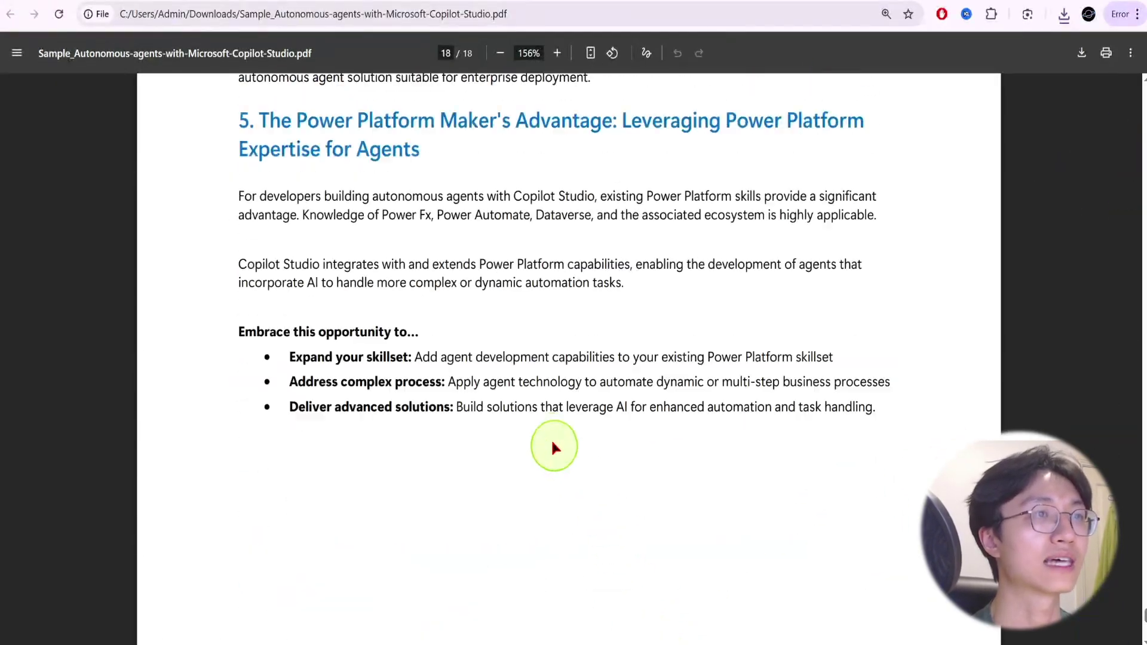
left_click_drag(246, 353, 530, 513)
left_click(531, 514)
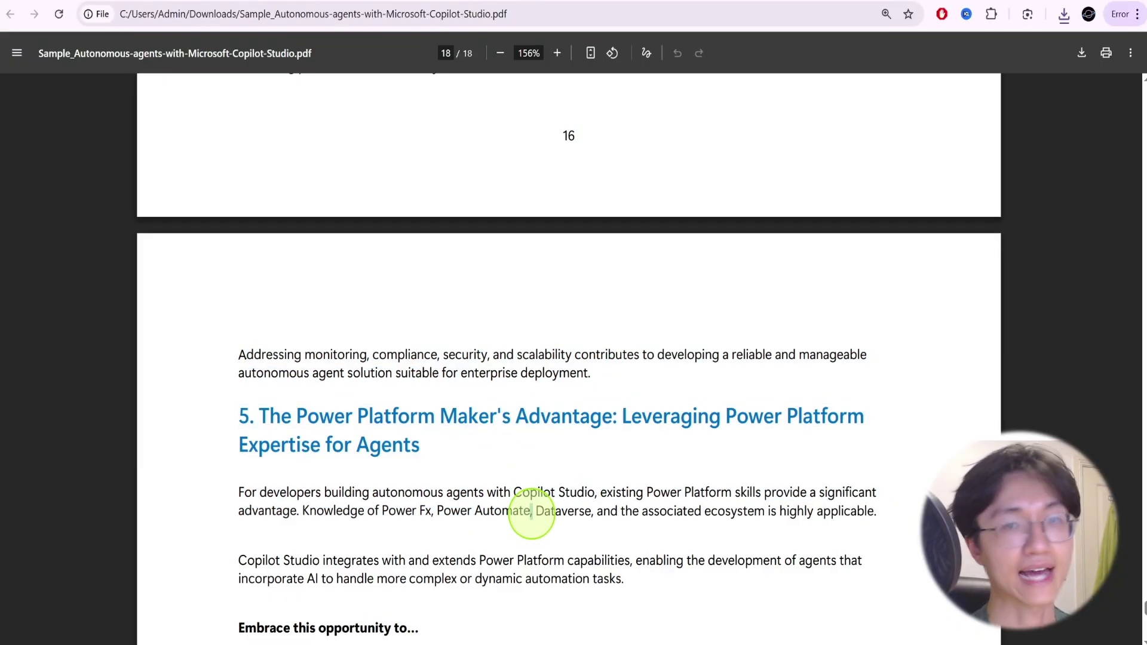